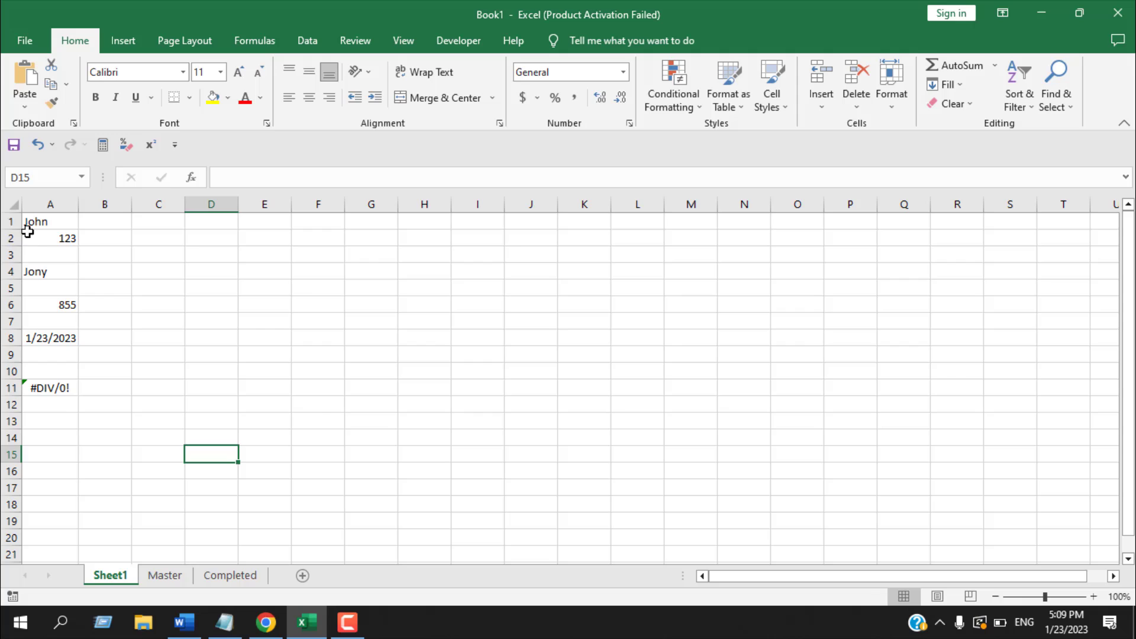
- Ask ChatGPT 'how to count cells that has value in column a in excel' and copy its =COUNTIF(A:A,"<>") formula
left_click(27, 202)
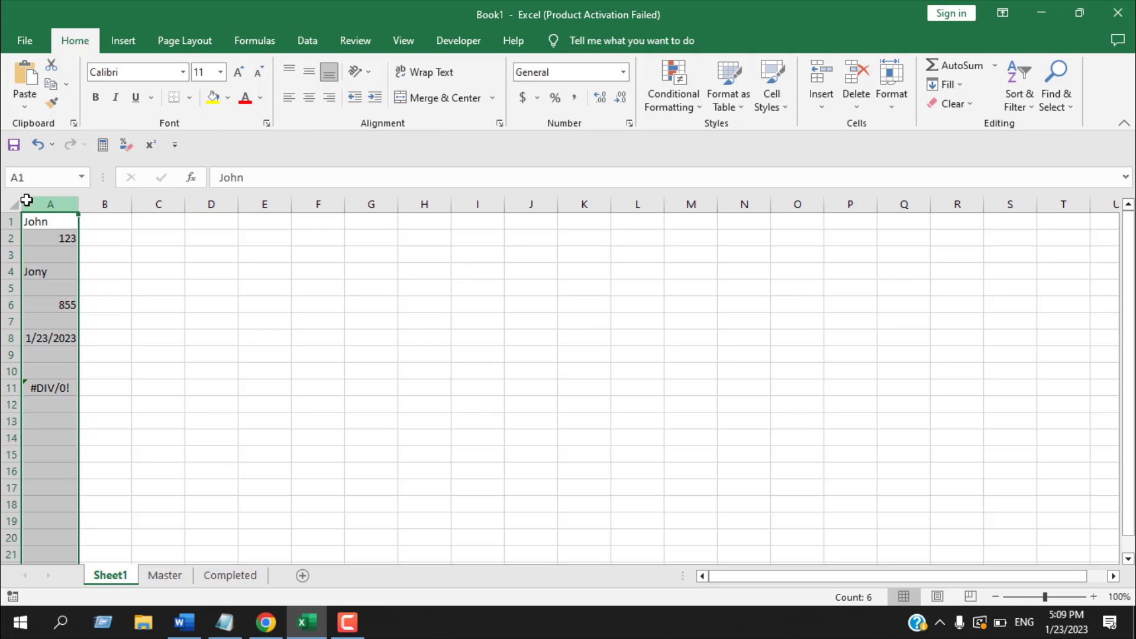
left_click(160, 241)
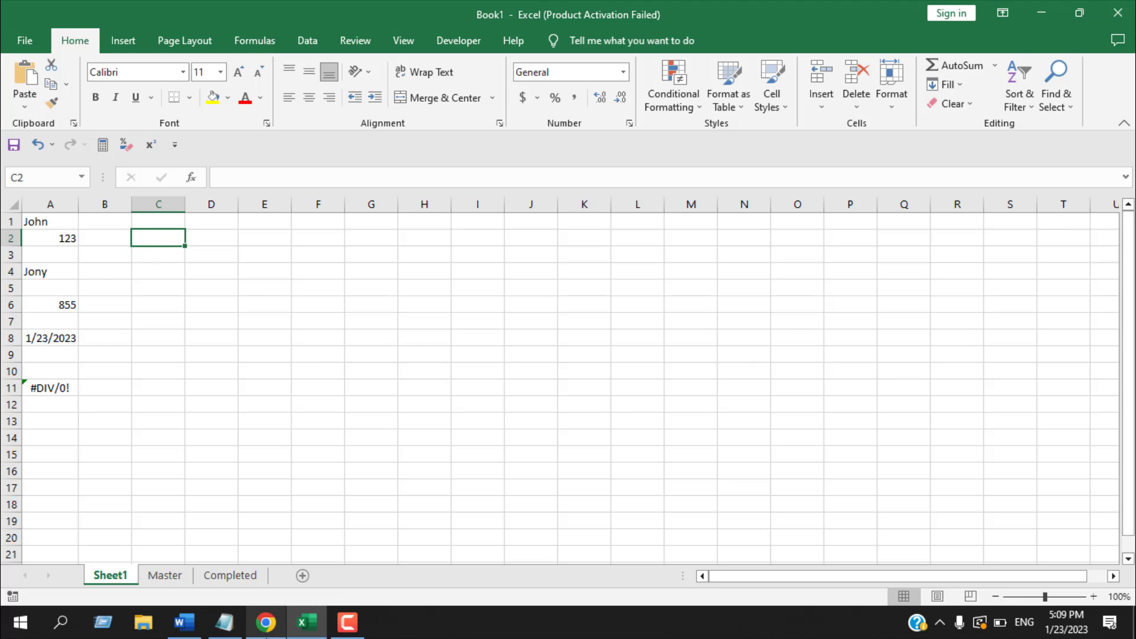
left_click(268, 621)
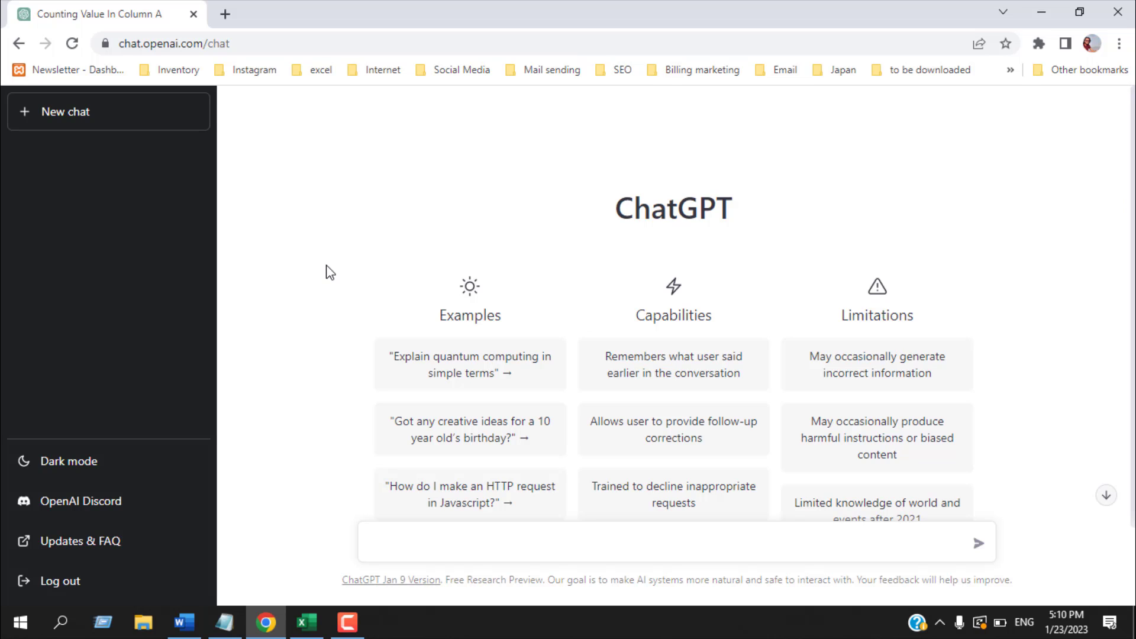
left_click(414, 546)
type("how to count cells th")
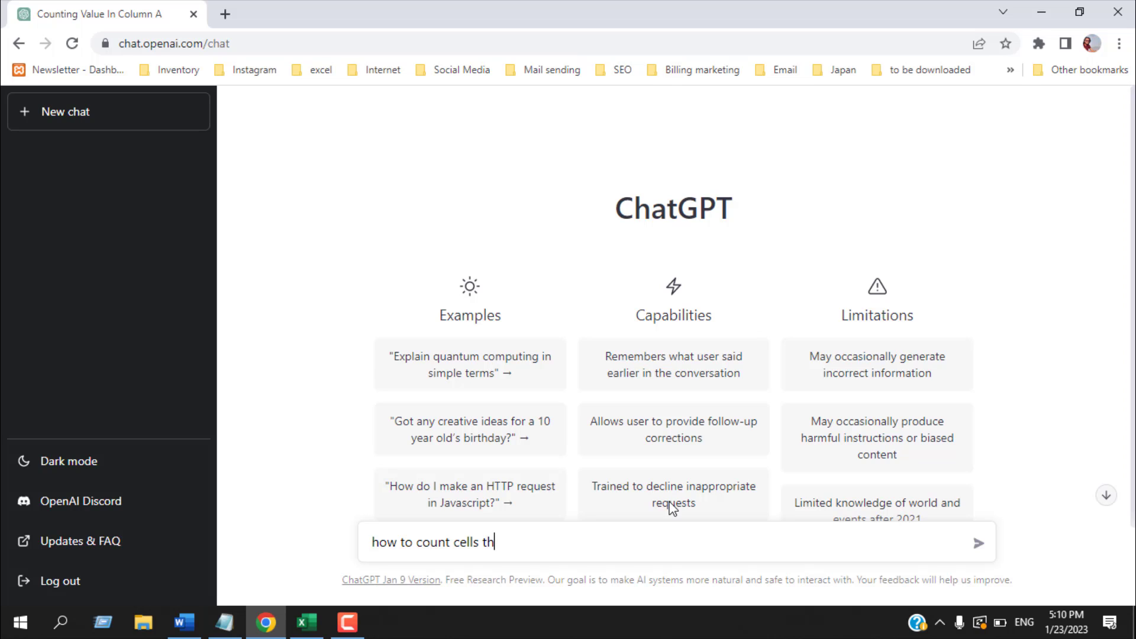
type("at has value in co")
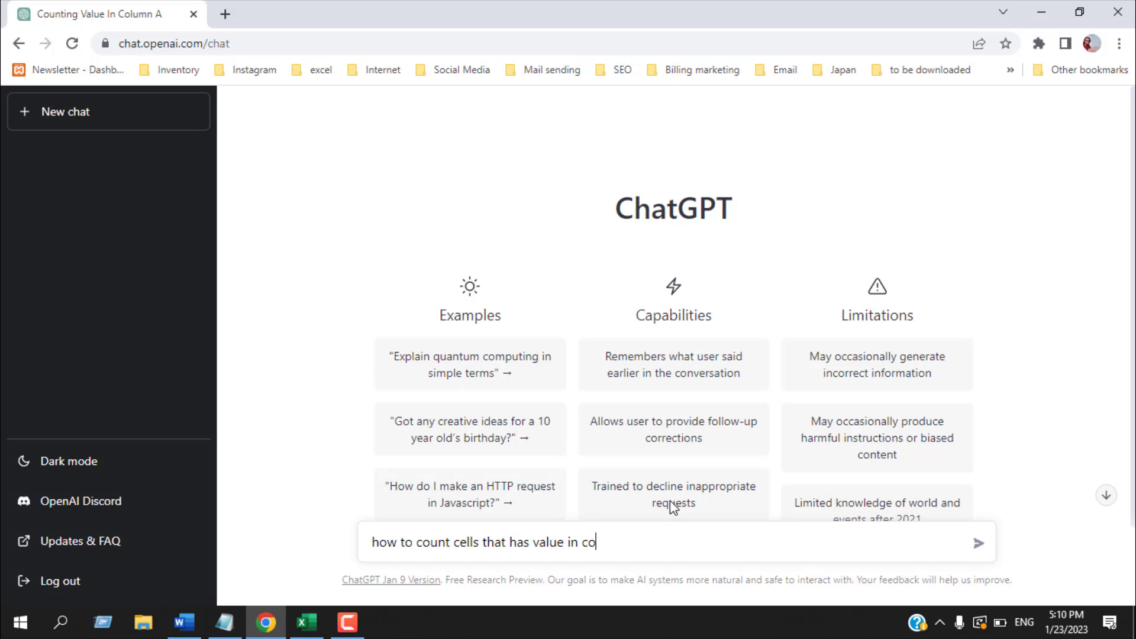
type("lumn a in excel")
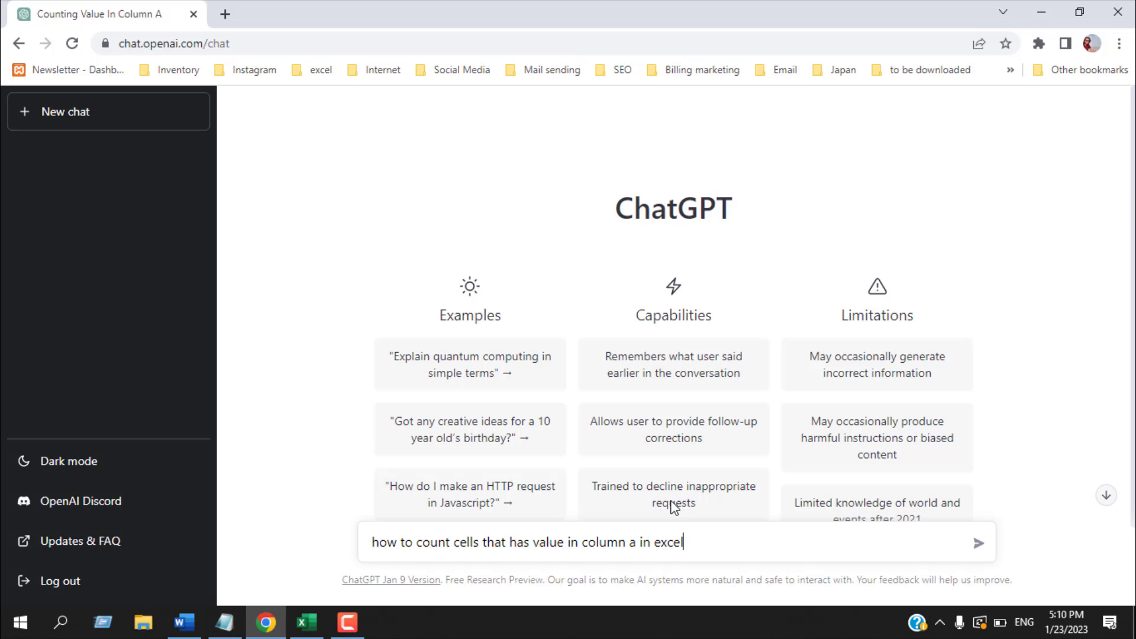
key("Return")
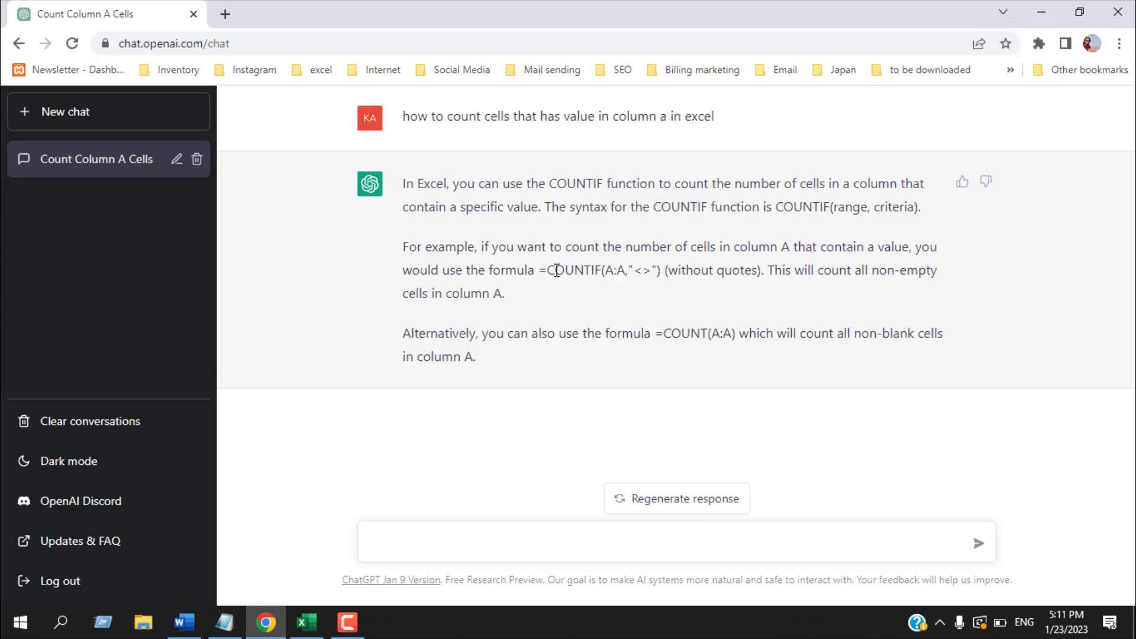
left_click_drag(539, 270, 662, 271)
key("ctrl+c")
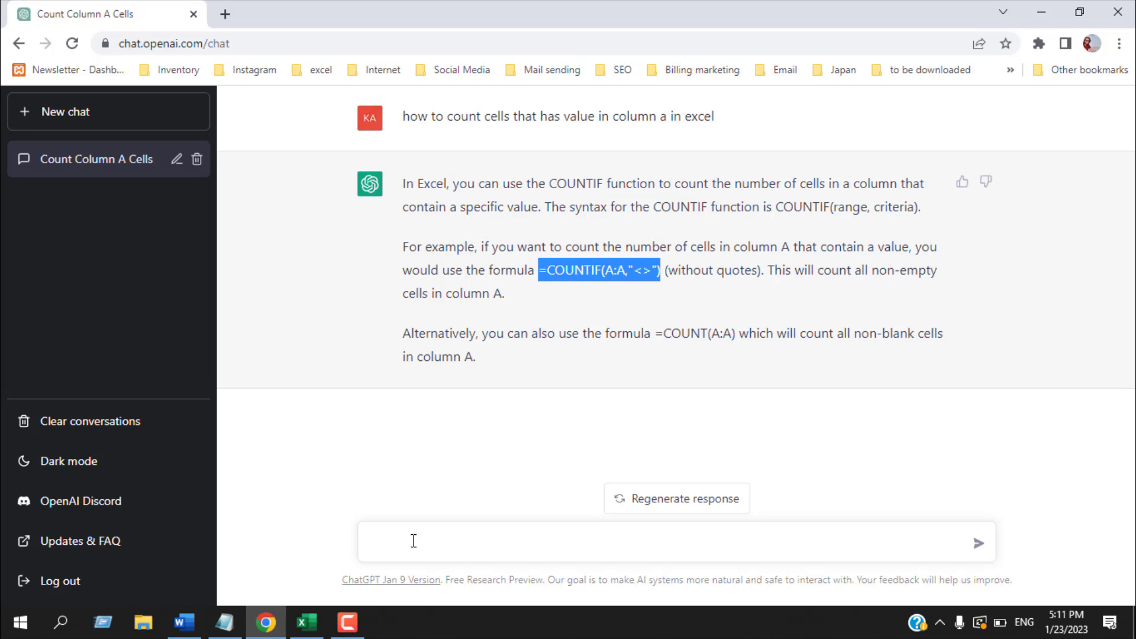
- Paste the =COUNTIF(A:A,"<>") formula into Excel cell H1
left_click(307, 622)
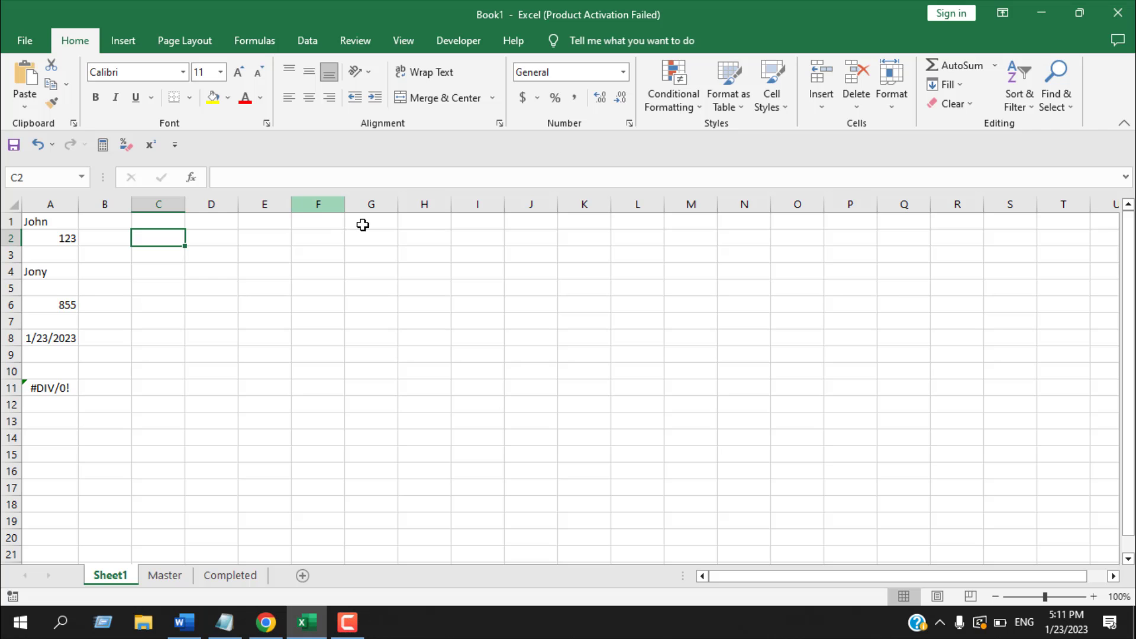
left_click(426, 225)
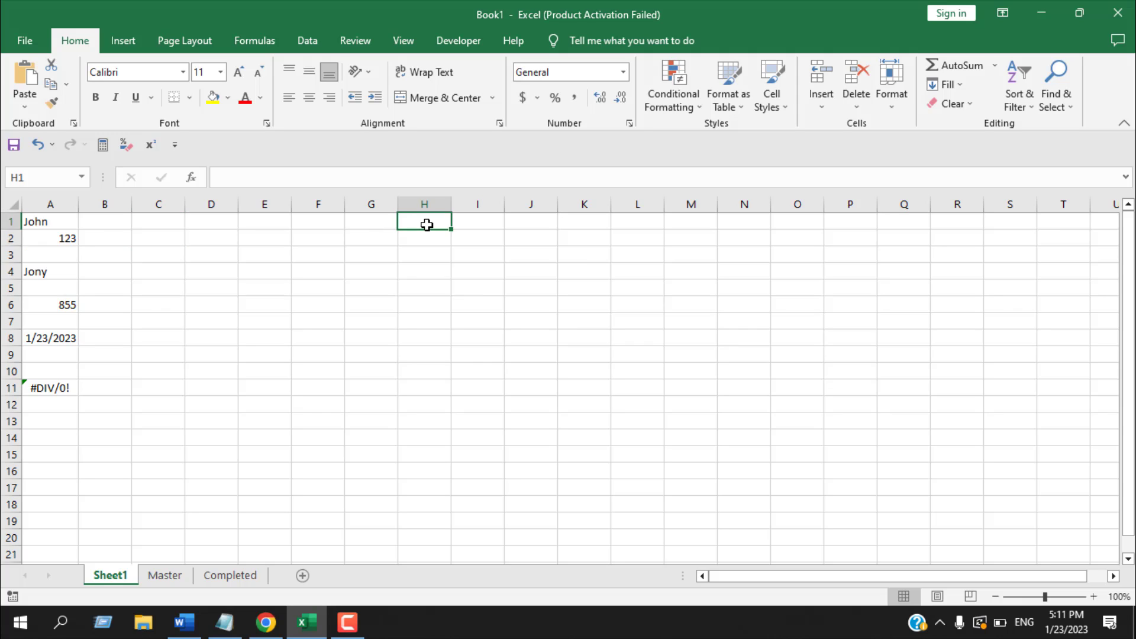
key("ctrl+v")
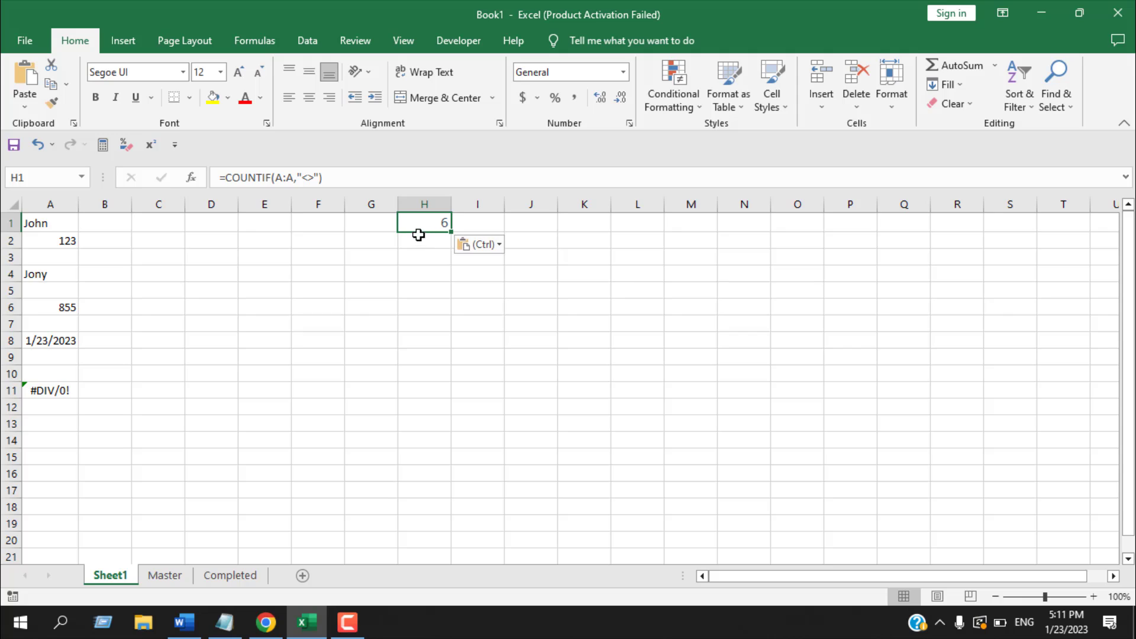
- Check the column A values behind the count of 6 and review the H1 formula
left_click(58, 225)
left_click(64, 243)
left_click(44, 275)
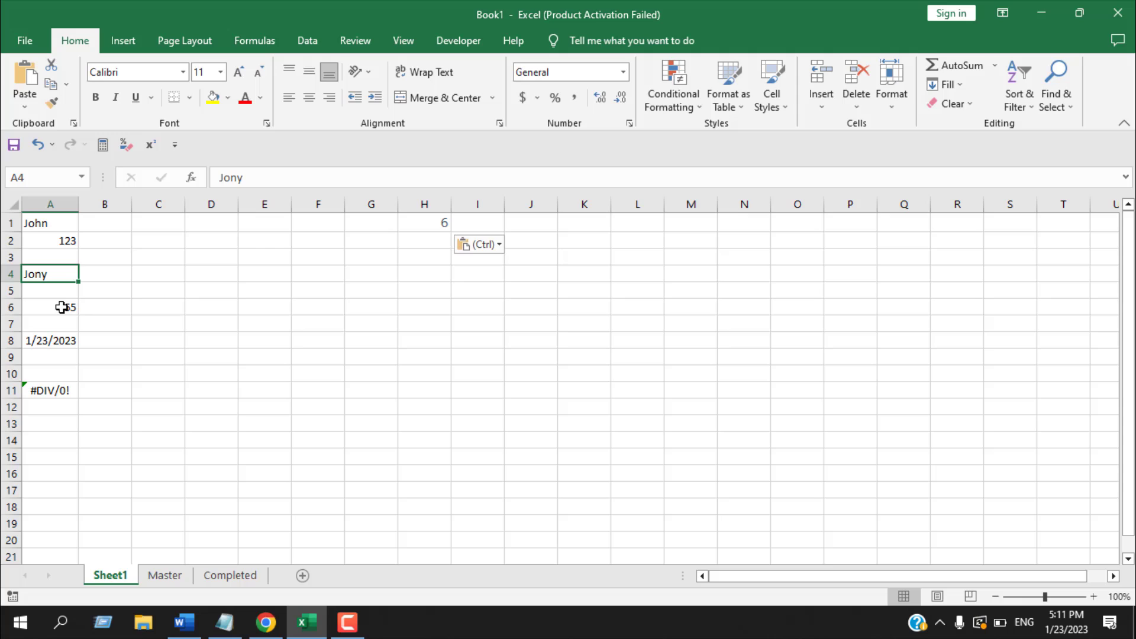
left_click(61, 308)
left_click(62, 341)
left_click(64, 385)
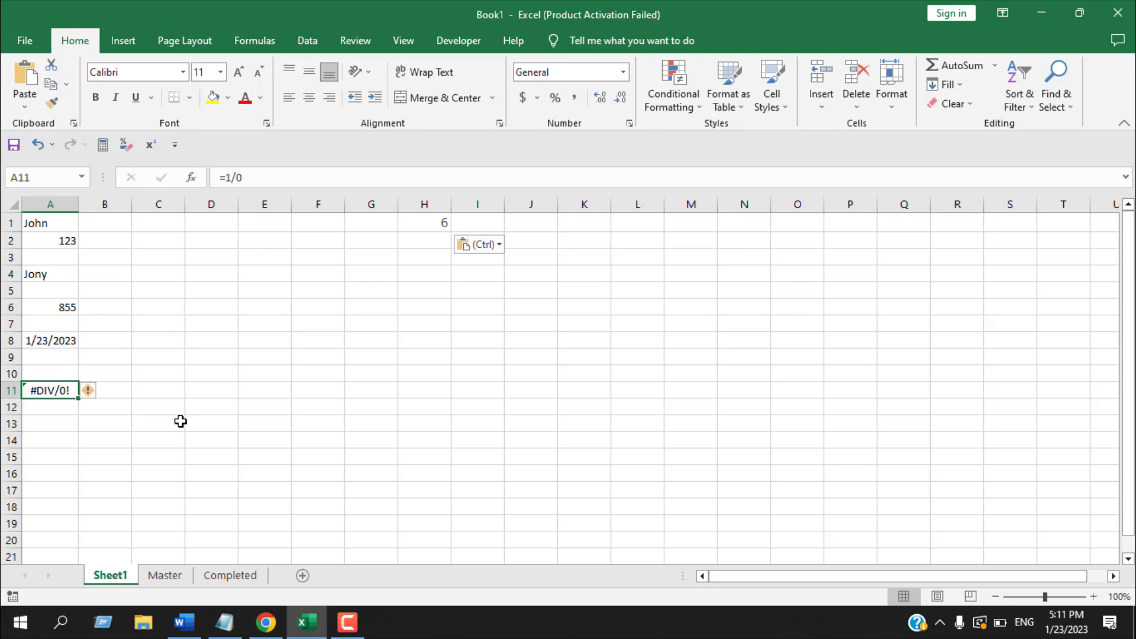
left_click(443, 224)
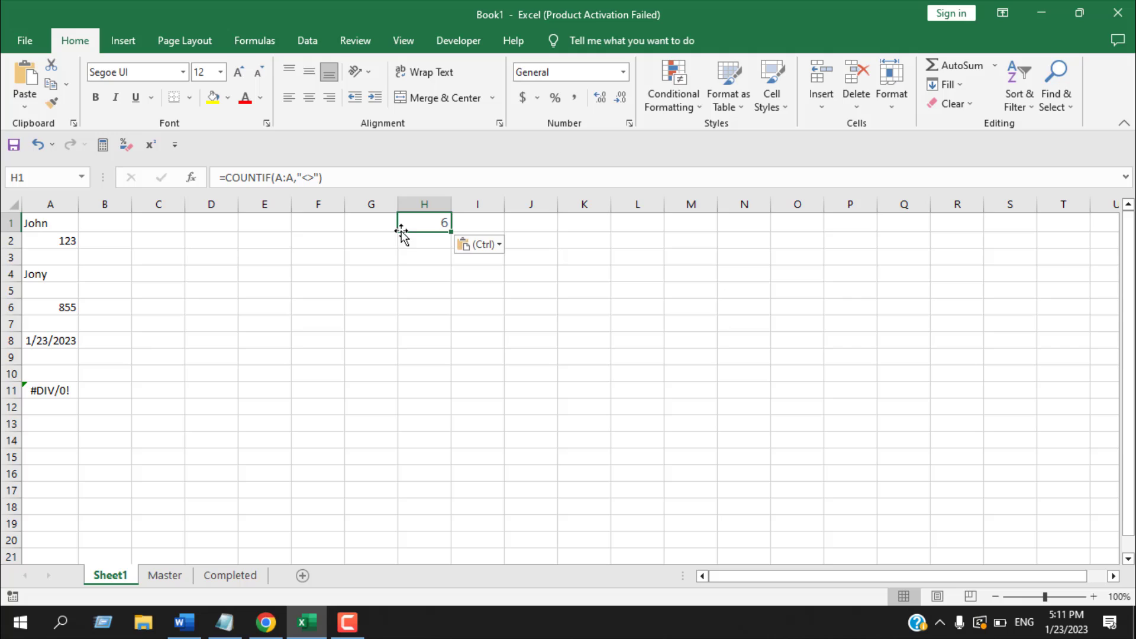
left_click(293, 222)
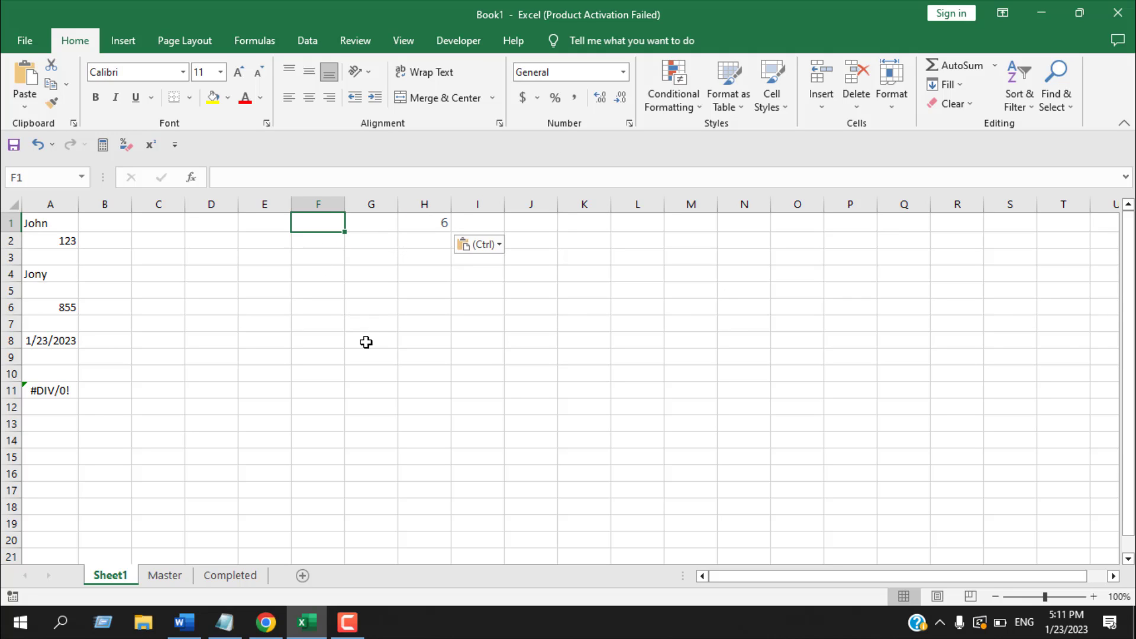
- Enter =COUNTA(A:A) in cell F1
type("=Count")
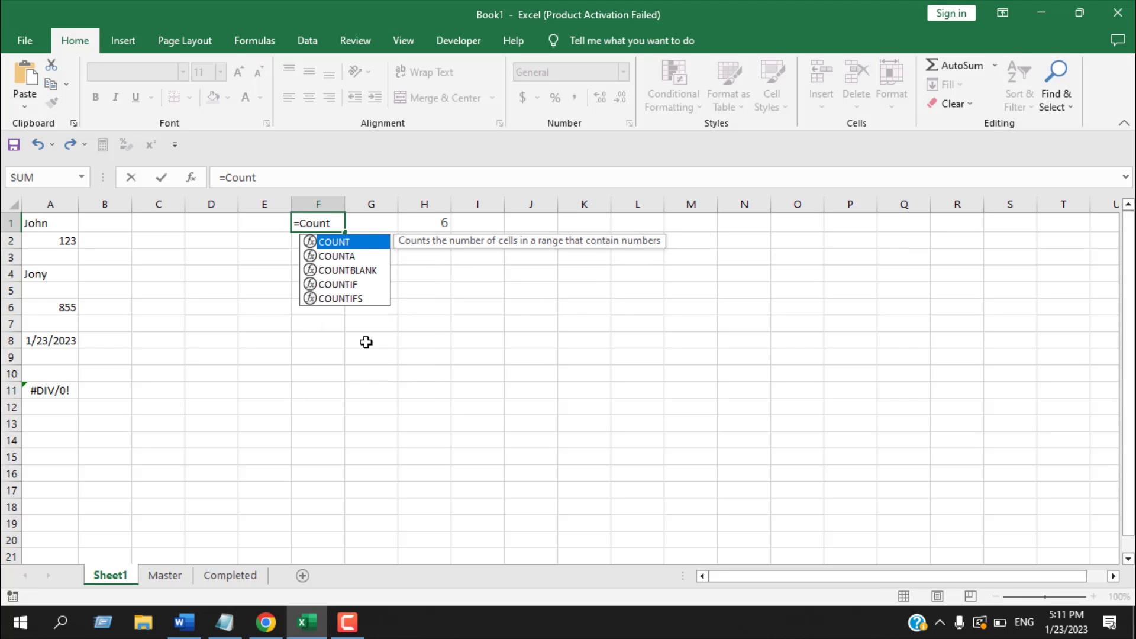
type("A")
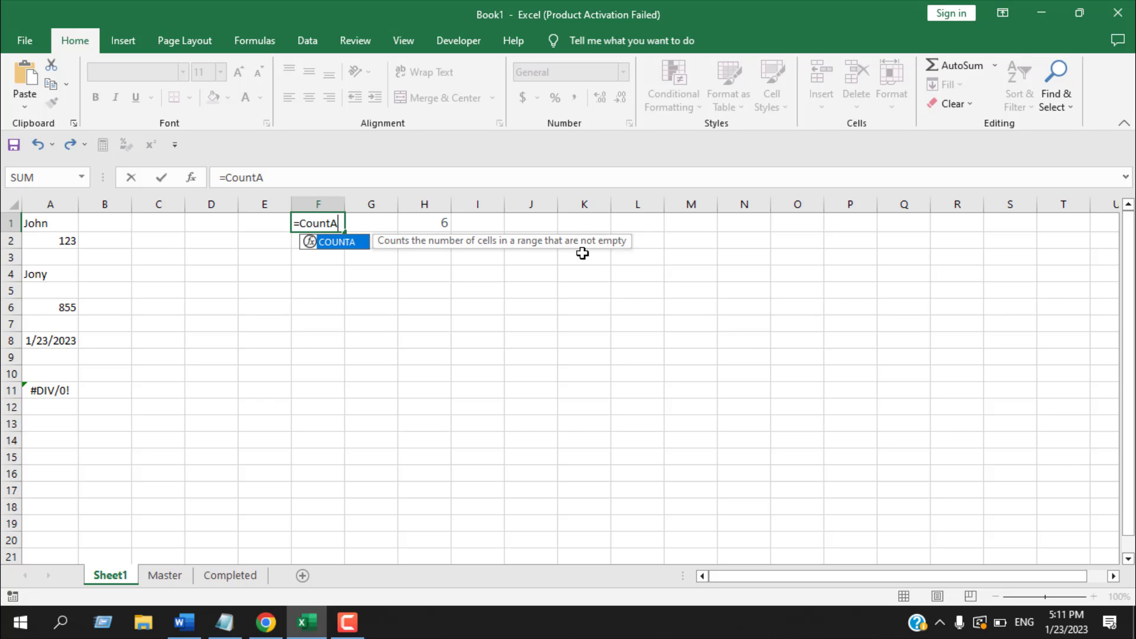
double_click(320, 242)
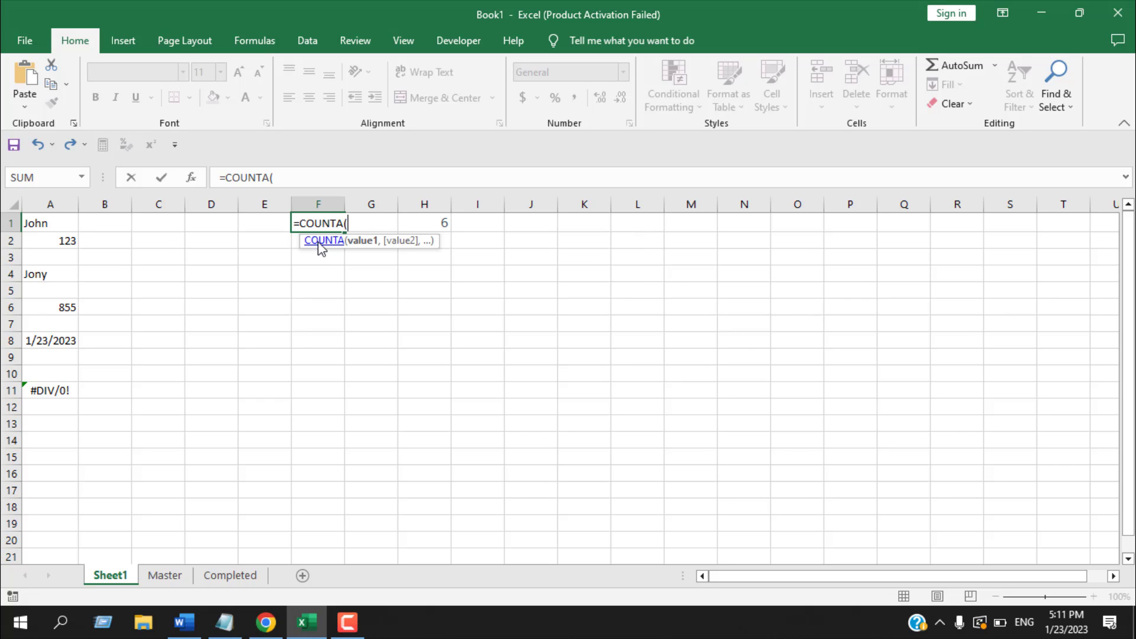
left_click(56, 201)
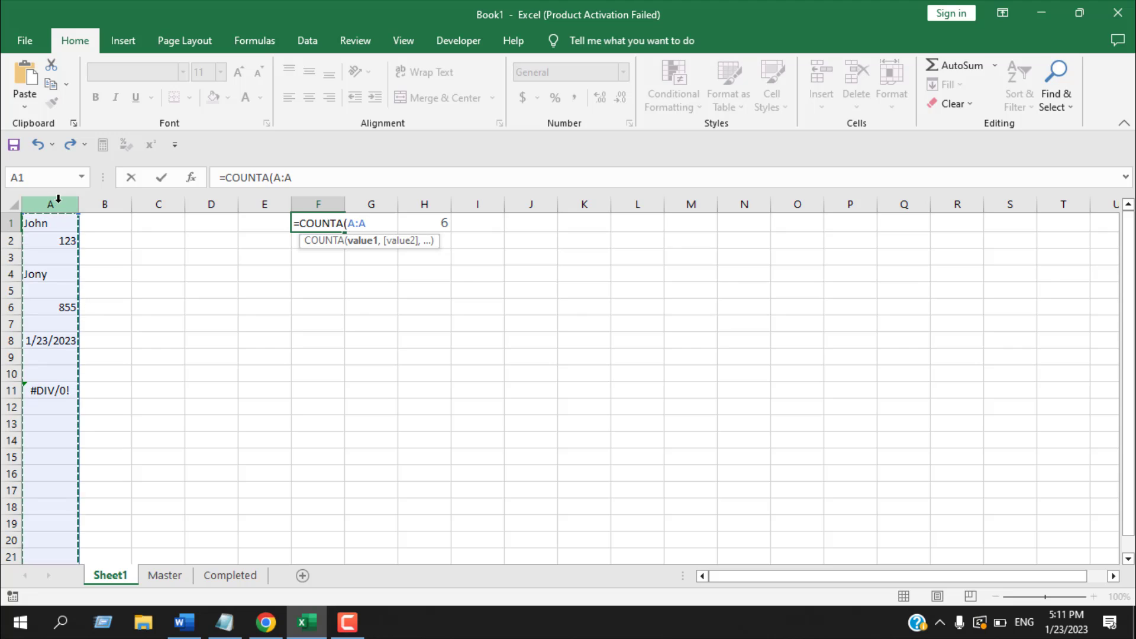
type(")")
key("Return")
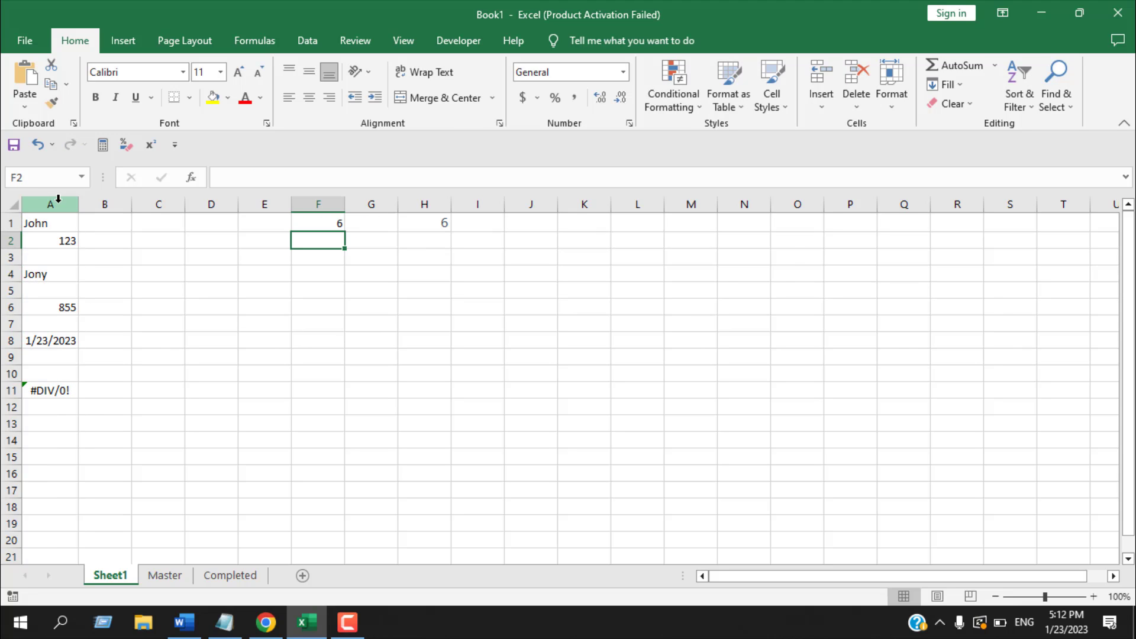
- Compare the F1 COUNTA and H1 COUNTIF formulas, then copy the =COUNTA(A:A) text
left_click(319, 222)
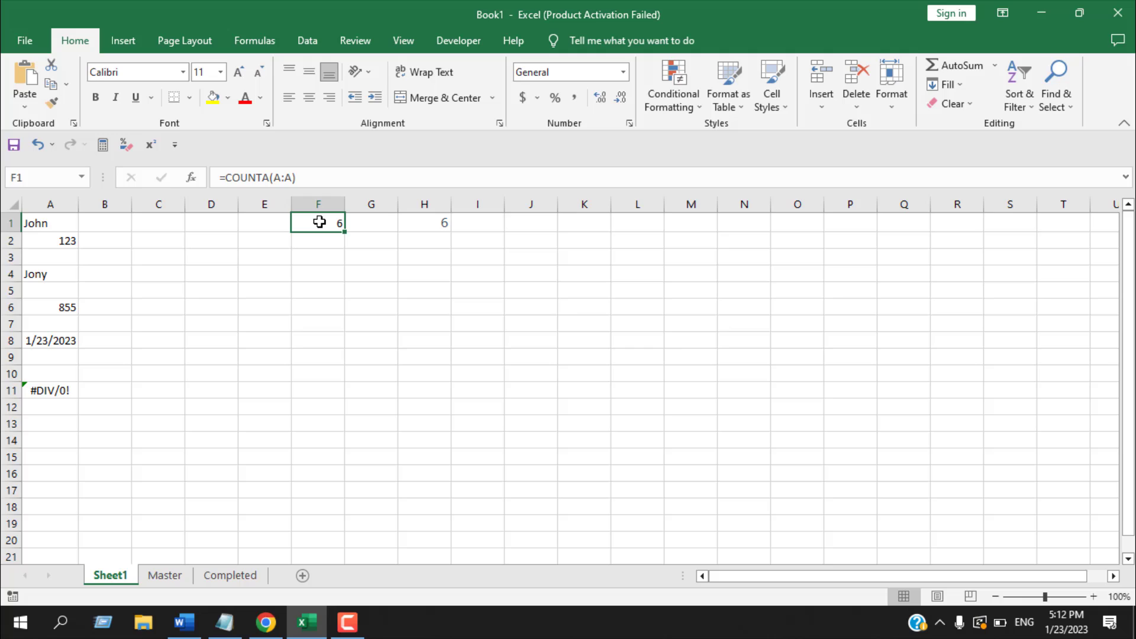
left_click(447, 227)
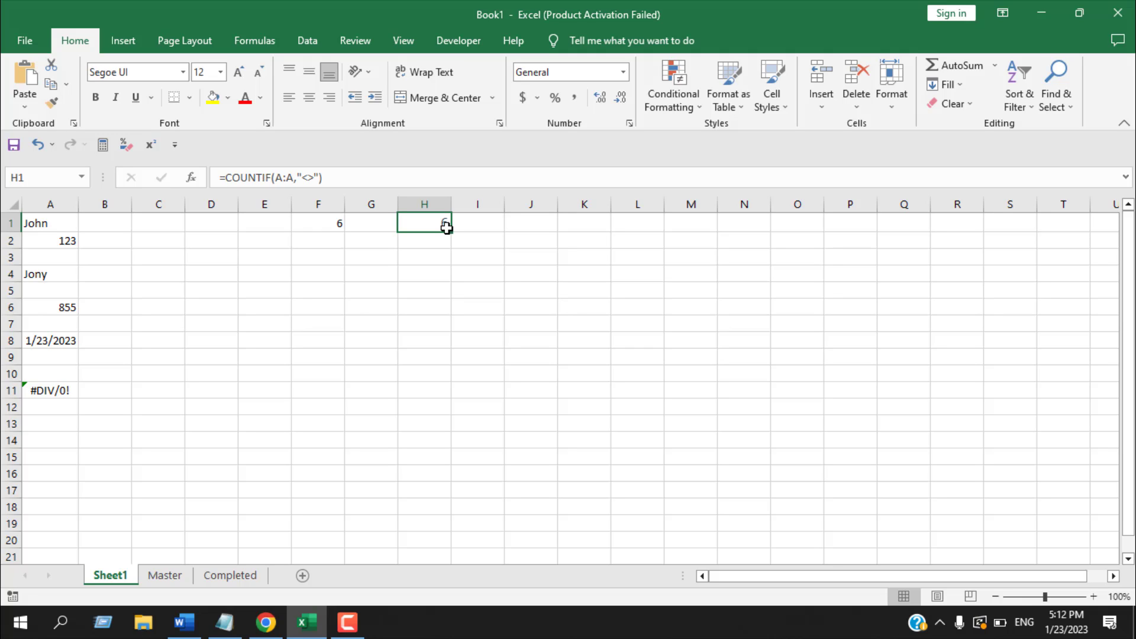
left_click(309, 222)
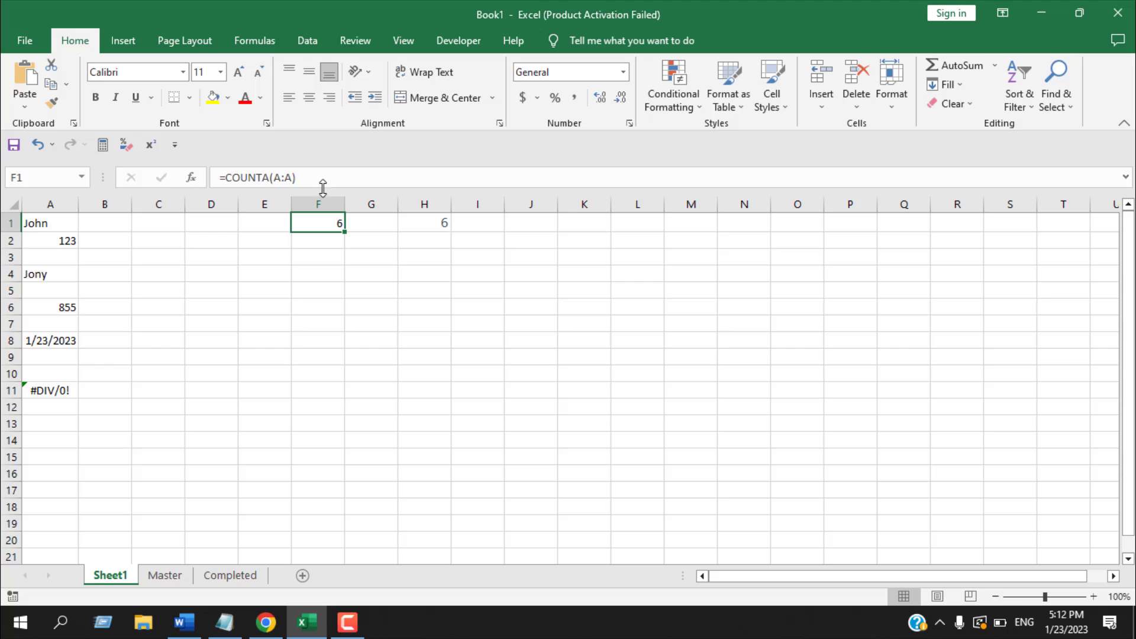
left_click(296, 177)
left_click_drag(296, 177, 193, 179)
key("ctrl+c")
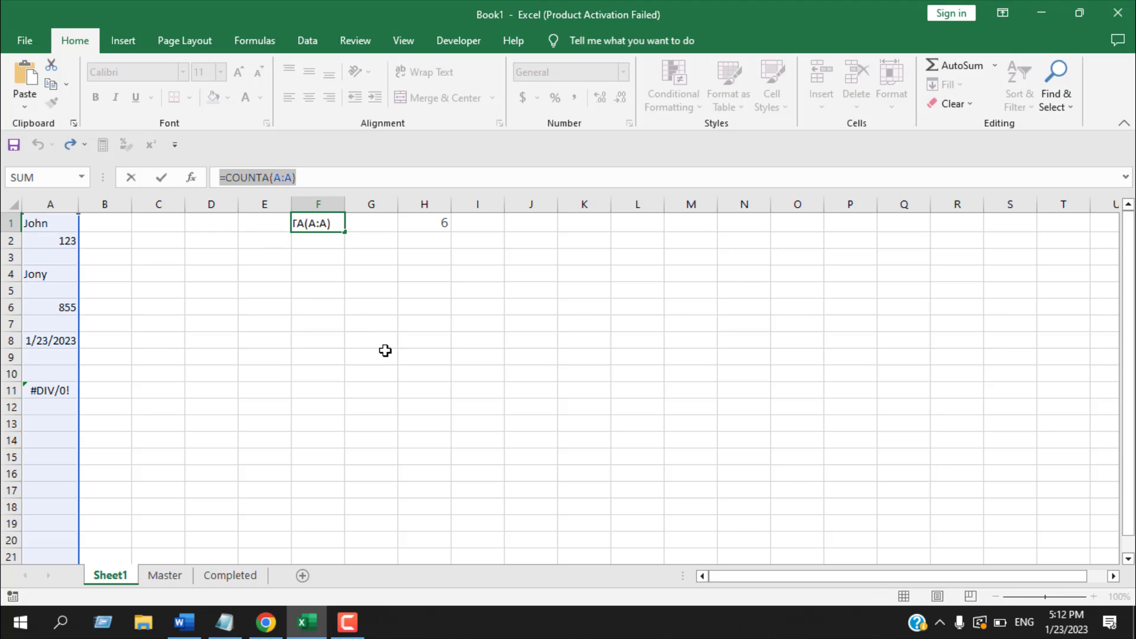
left_click(266, 622)
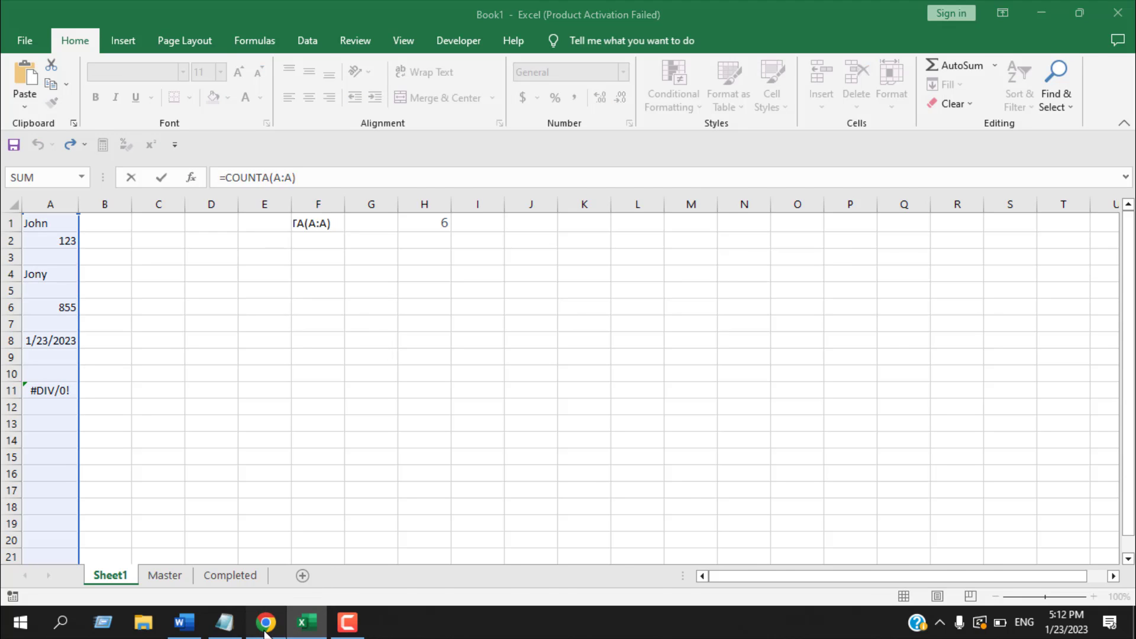
- Send =COUNTA(A:A) to ChatGPT and read its reply on counting non-blank cells
left_click(563, 547)
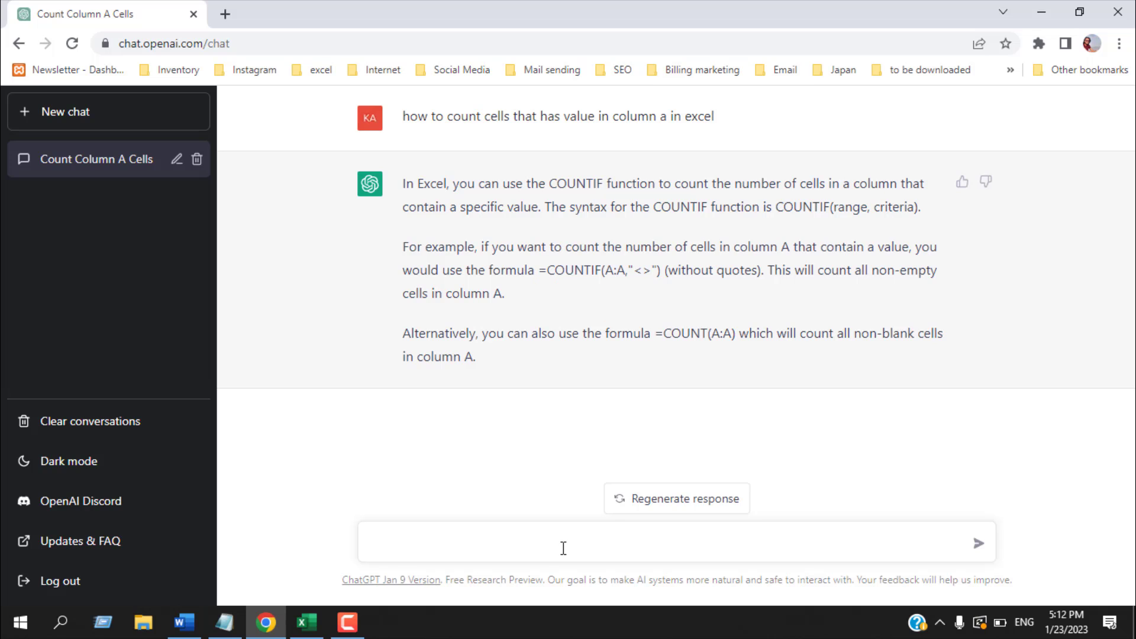
key("ctrl+v")
key("Return")
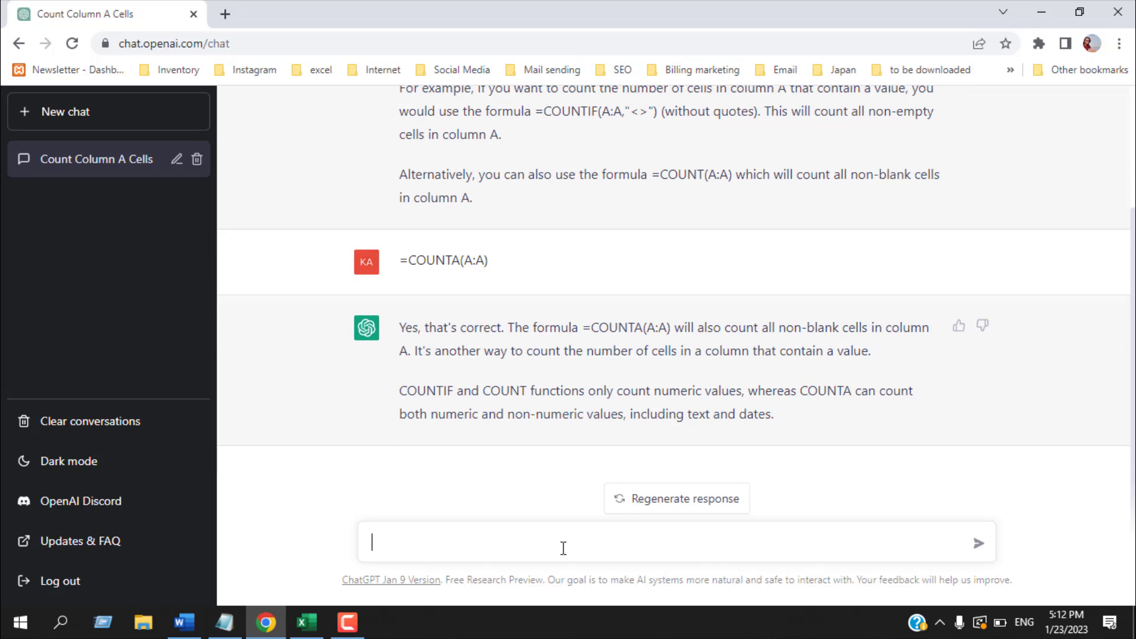
scroll(641, 290, "up", 3)
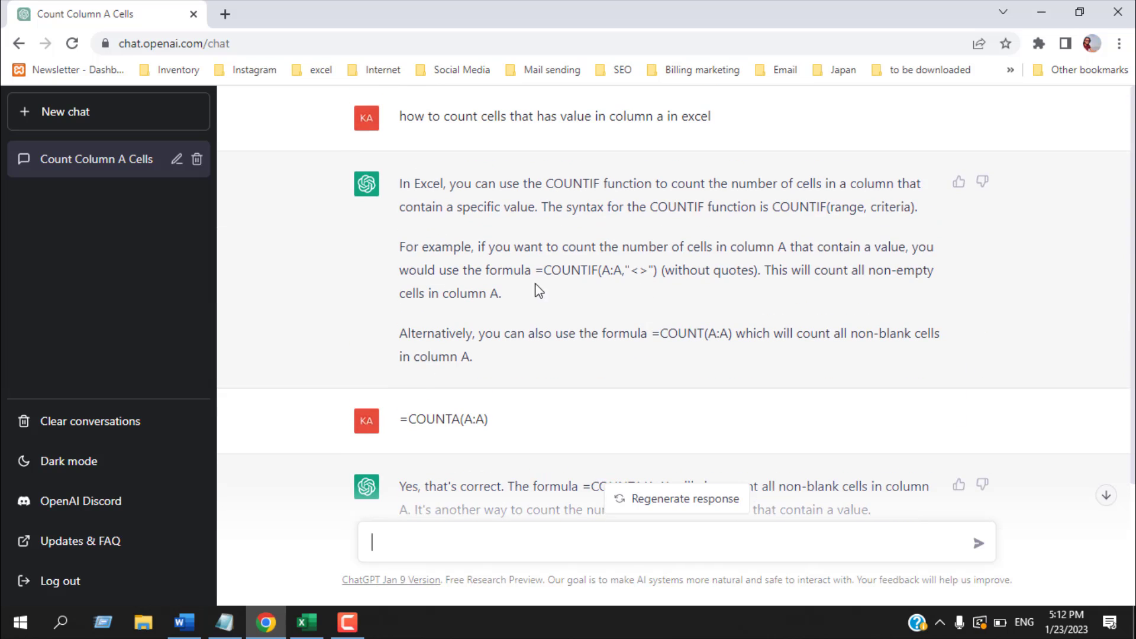
scroll(640, 274, "down", 3)
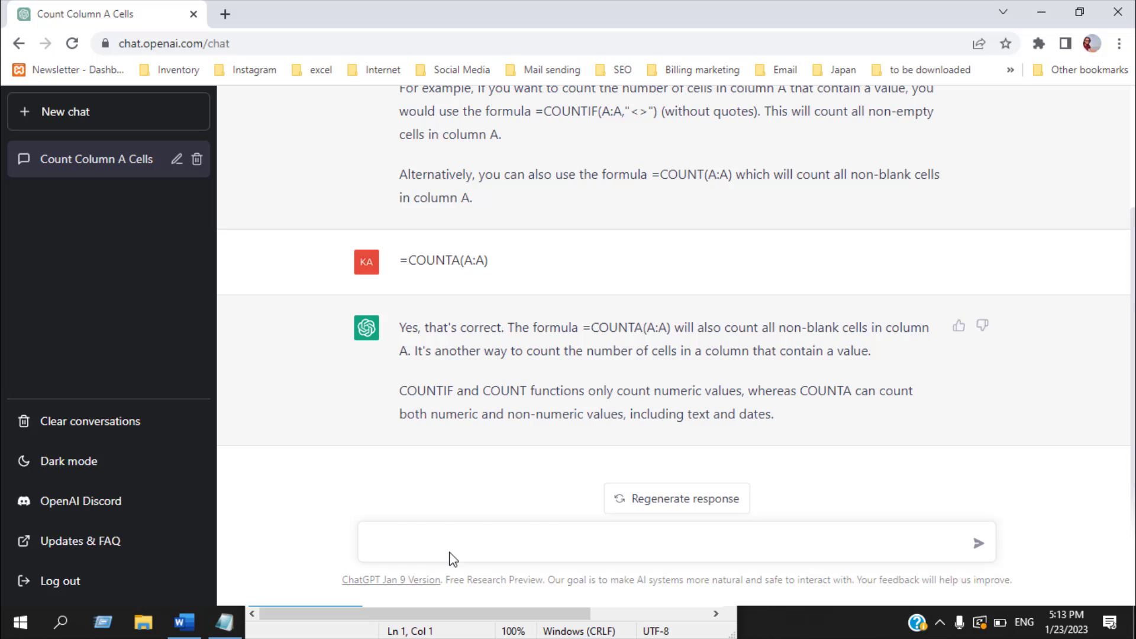
- Send the VBA macro to ChatGPT and read how it moves "Done" rows from Master to Completed
key("ctrl+v")
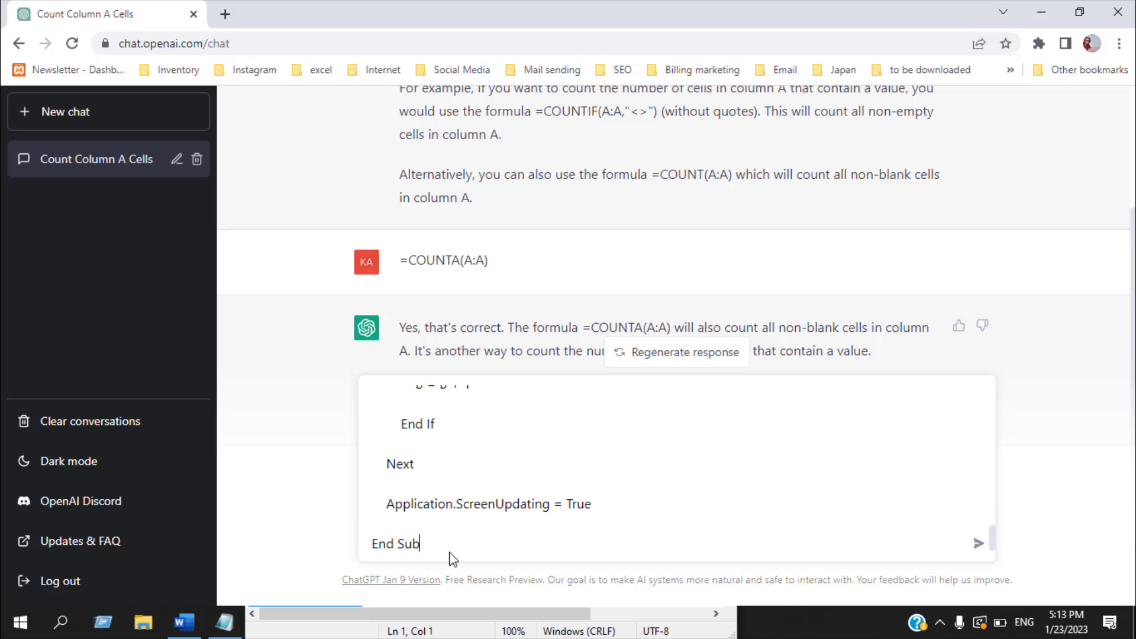
left_click(978, 543)
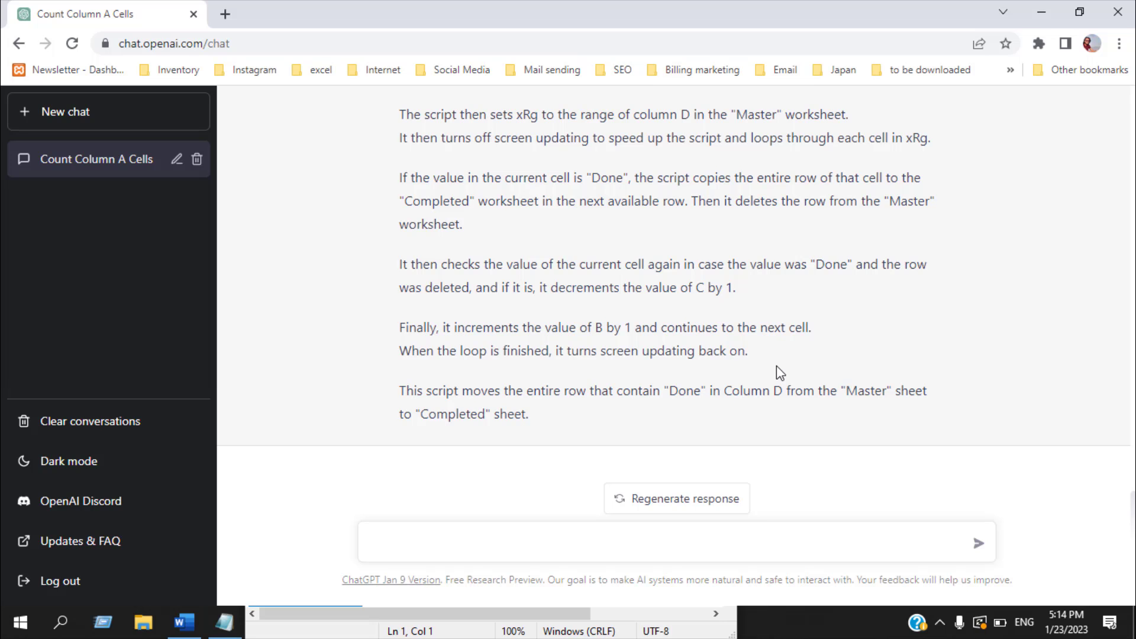
scroll(679, 292, "up", 4)
scroll(464, 267, "down", 4)
left_click_drag(813, 267, 853, 264)
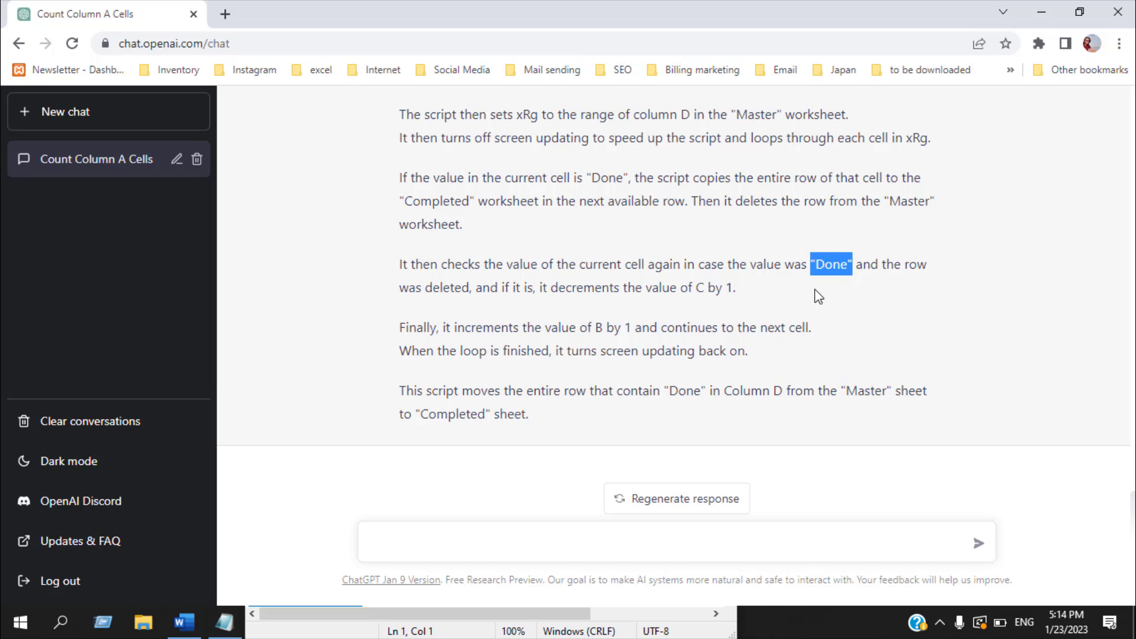
left_click(504, 537)
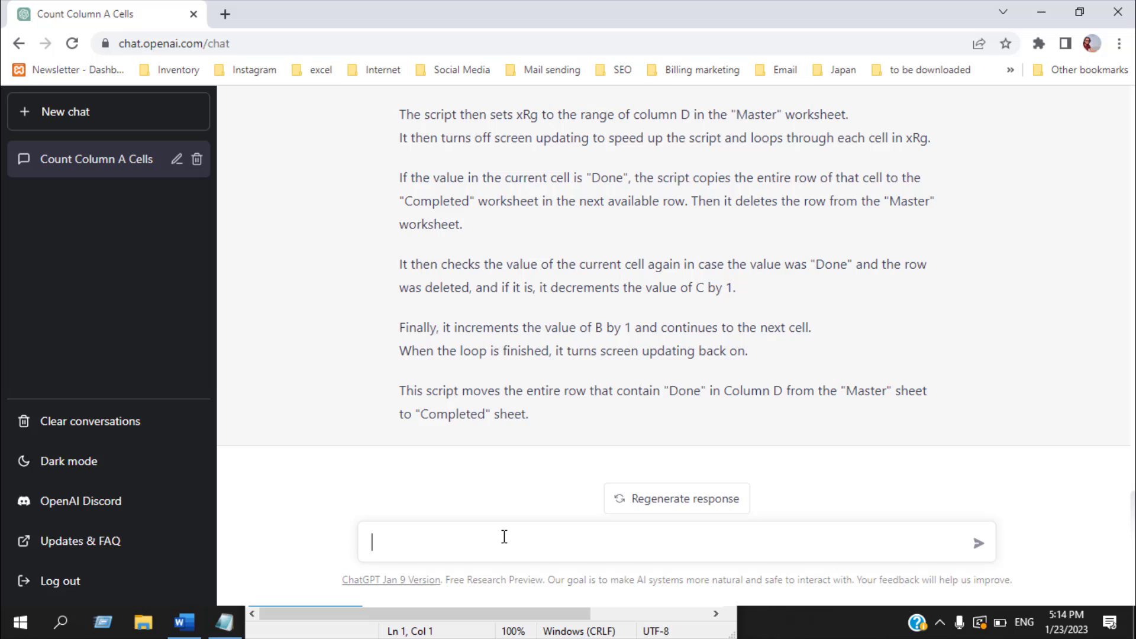
- Ask ChatGPT 'what if our criteria is Pending'
type("what if our criteria is")
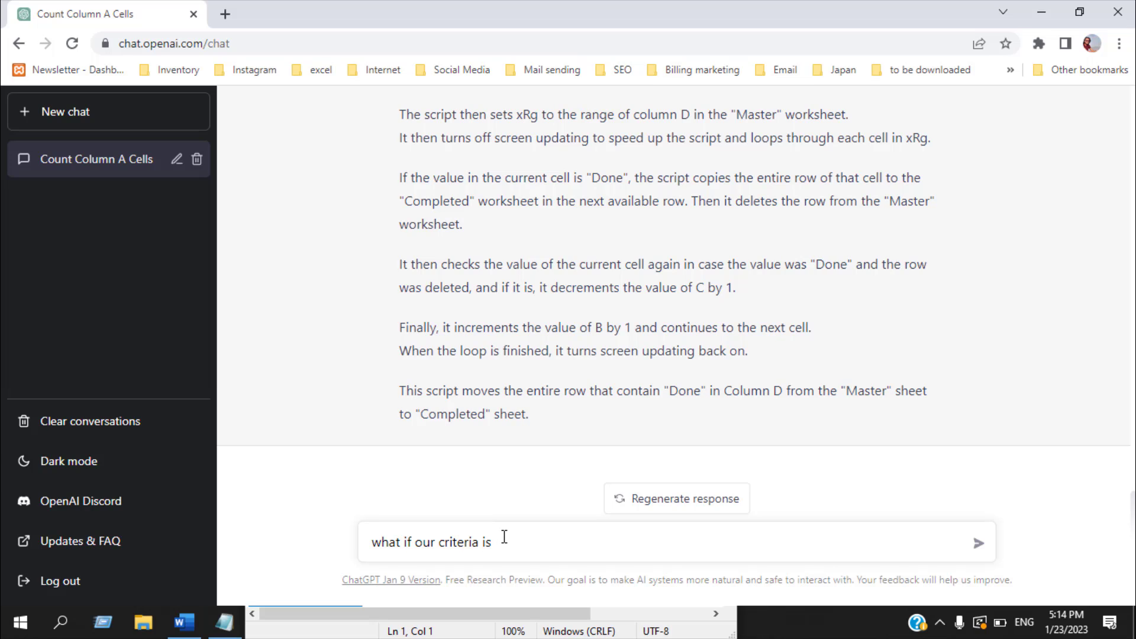
type(" Pending")
key("Return")
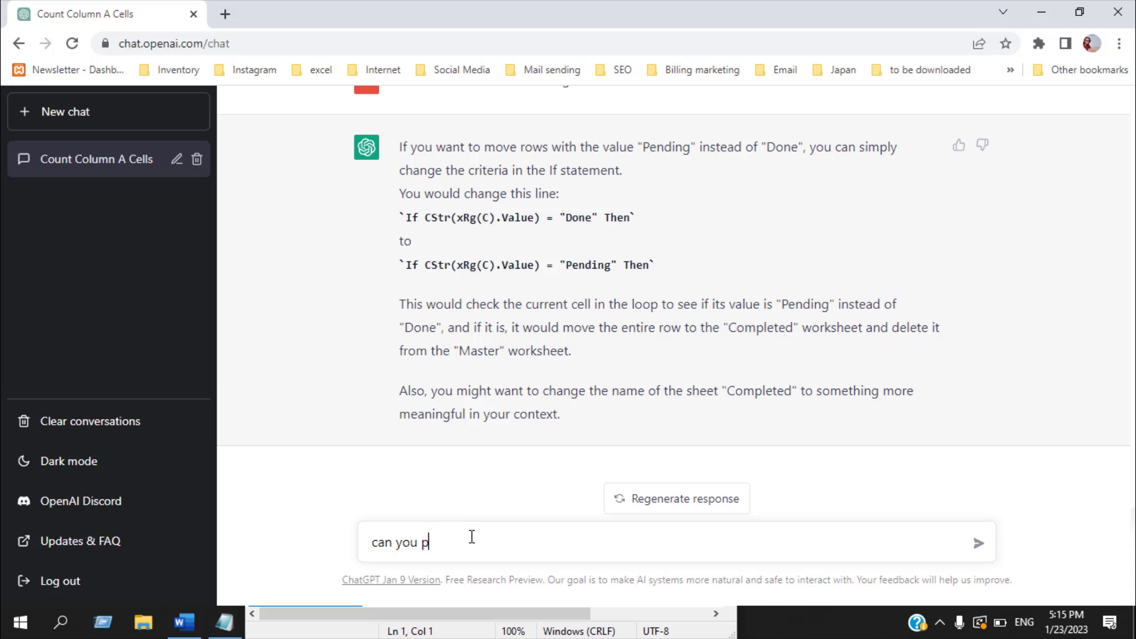
- Ask ChatGPT 'can you please write the full code for me?' for the Pending macro
type("ase write the full code for m")
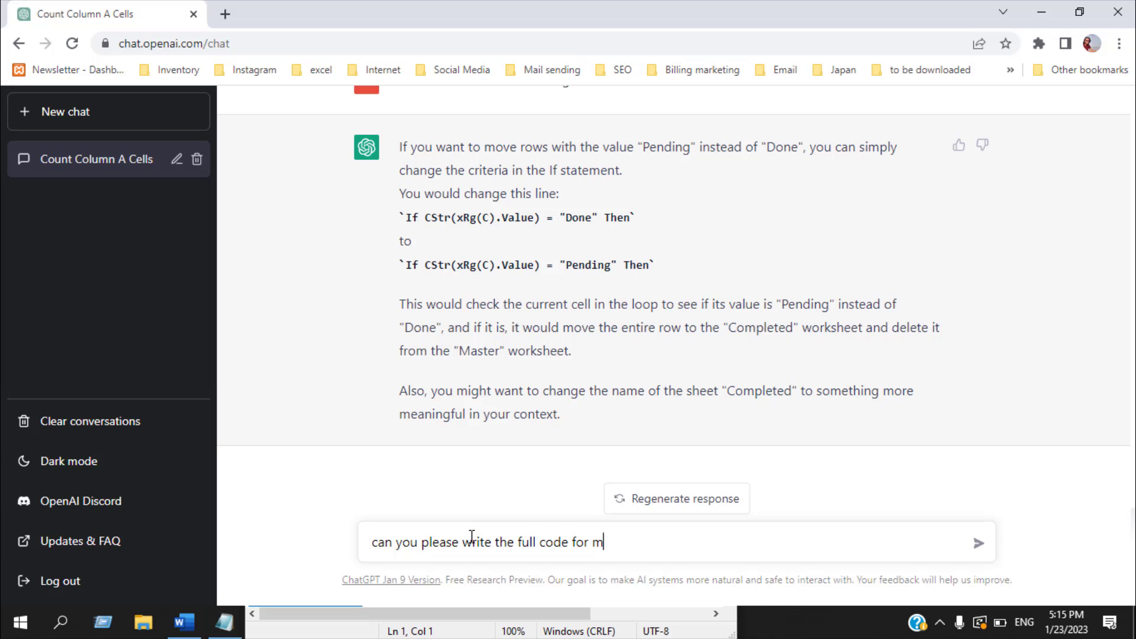
type("e?")
key("Return")
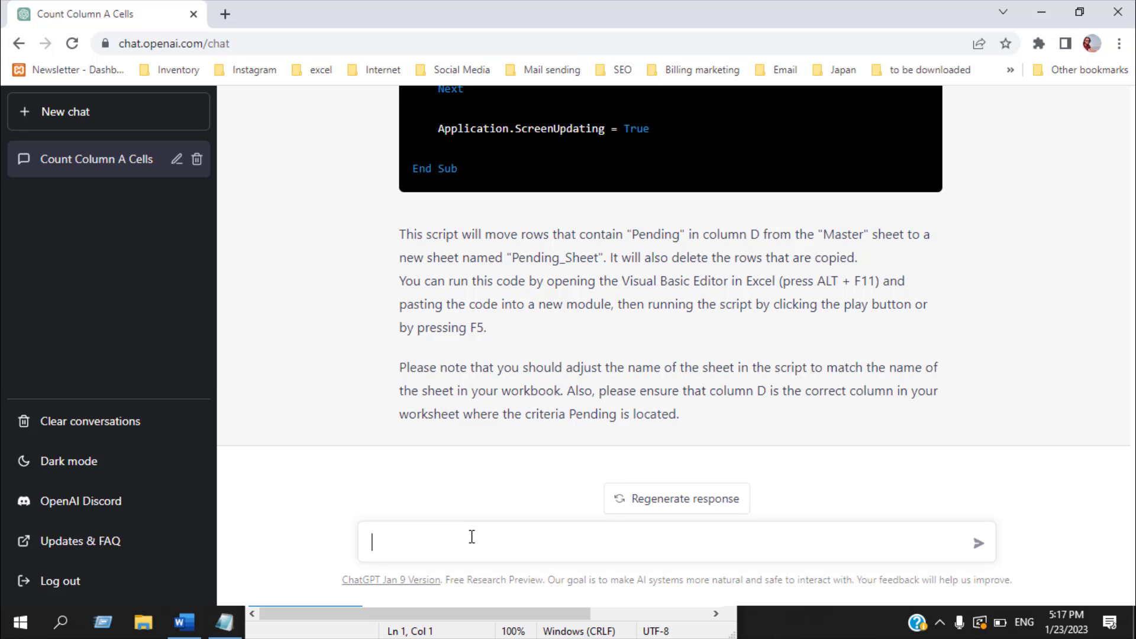
- Copy ChatGPT's complete macro that moves Pending rows to Pending_Sheet, then return to Excel
scroll(614, 432, "up", 7)
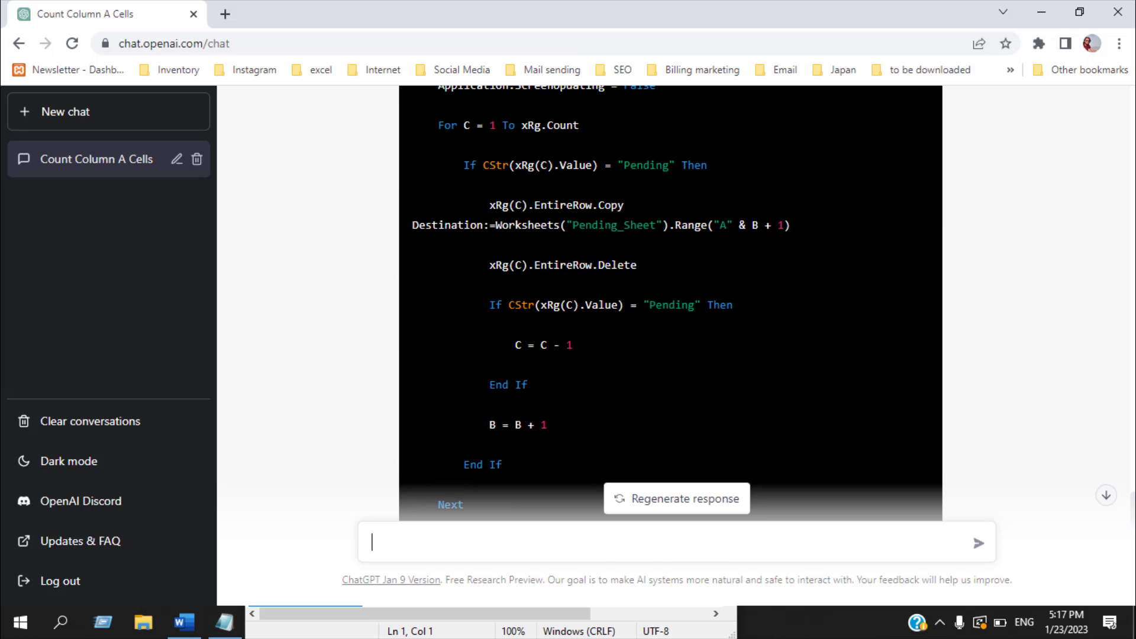
scroll(661, 354, "down", 7)
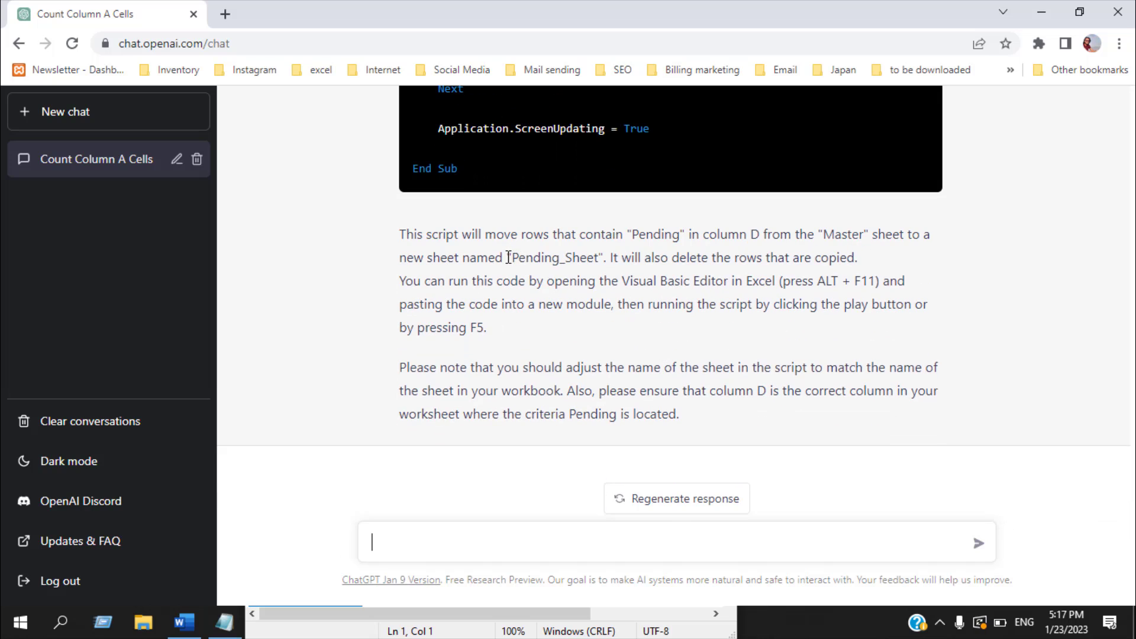
left_click_drag(508, 257, 600, 249)
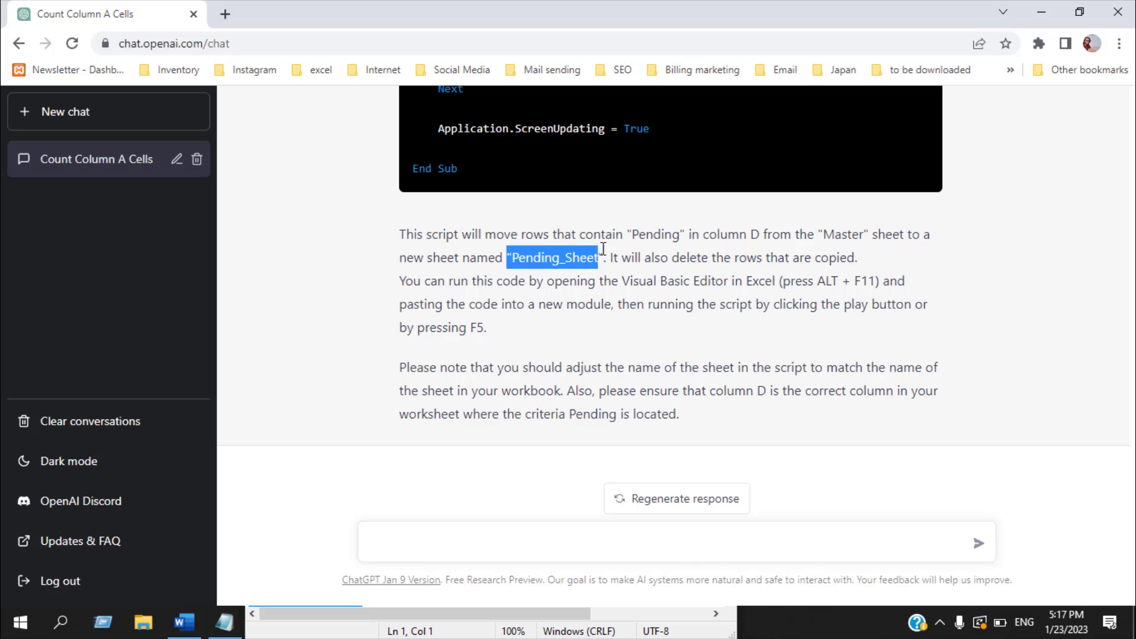
left_click(557, 268)
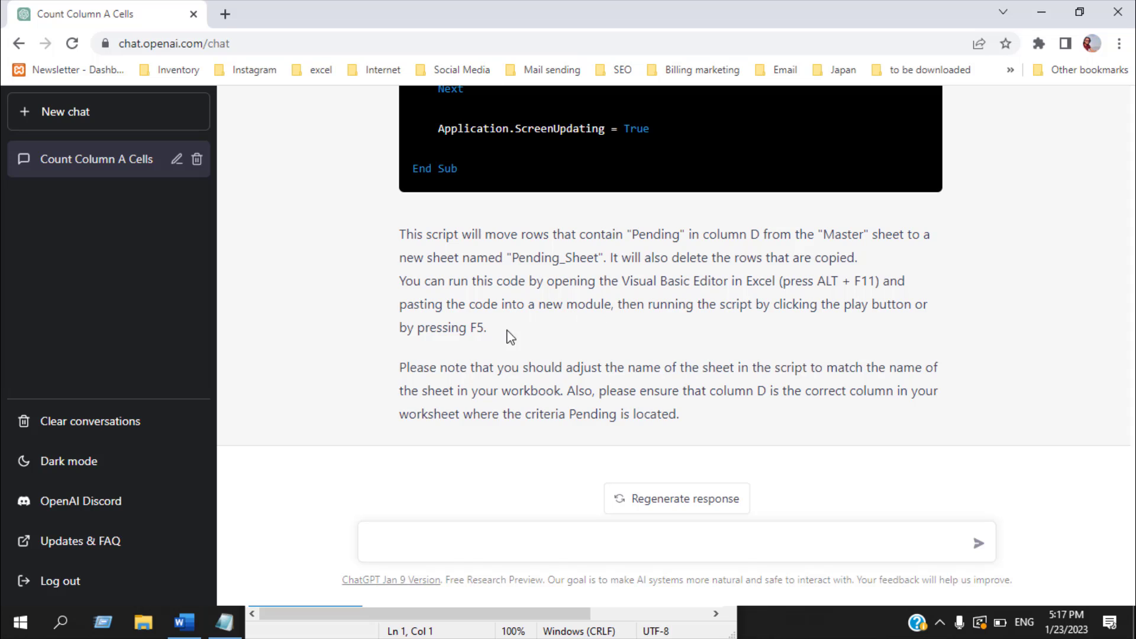
scroll(515, 361, "up", 15)
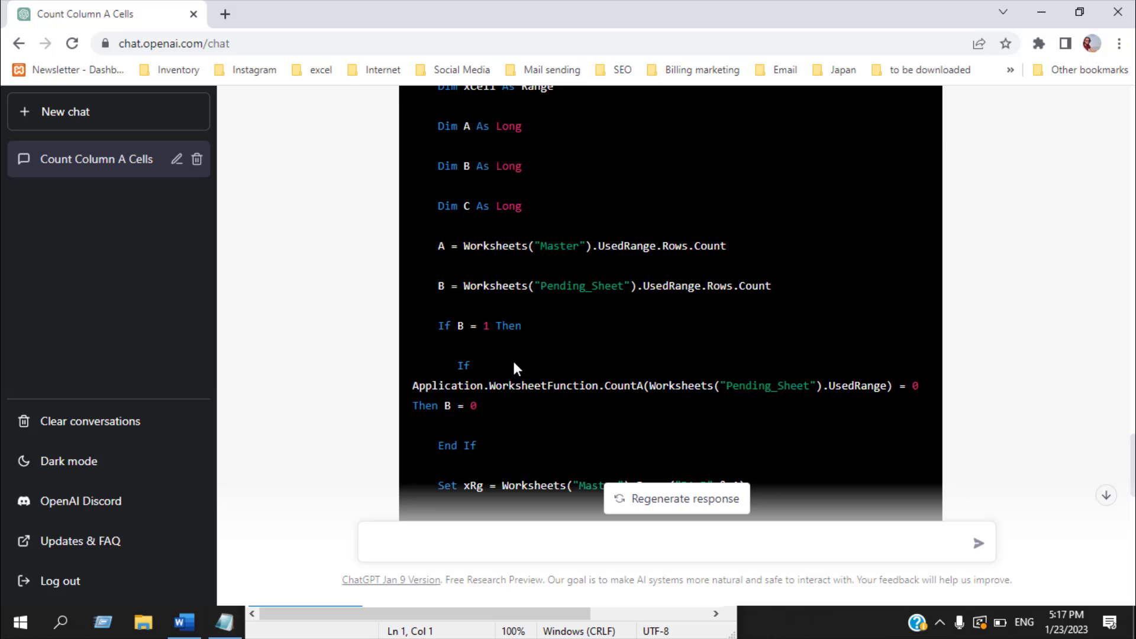
scroll(516, 368, "up", 3)
scroll(519, 369, "down", 7)
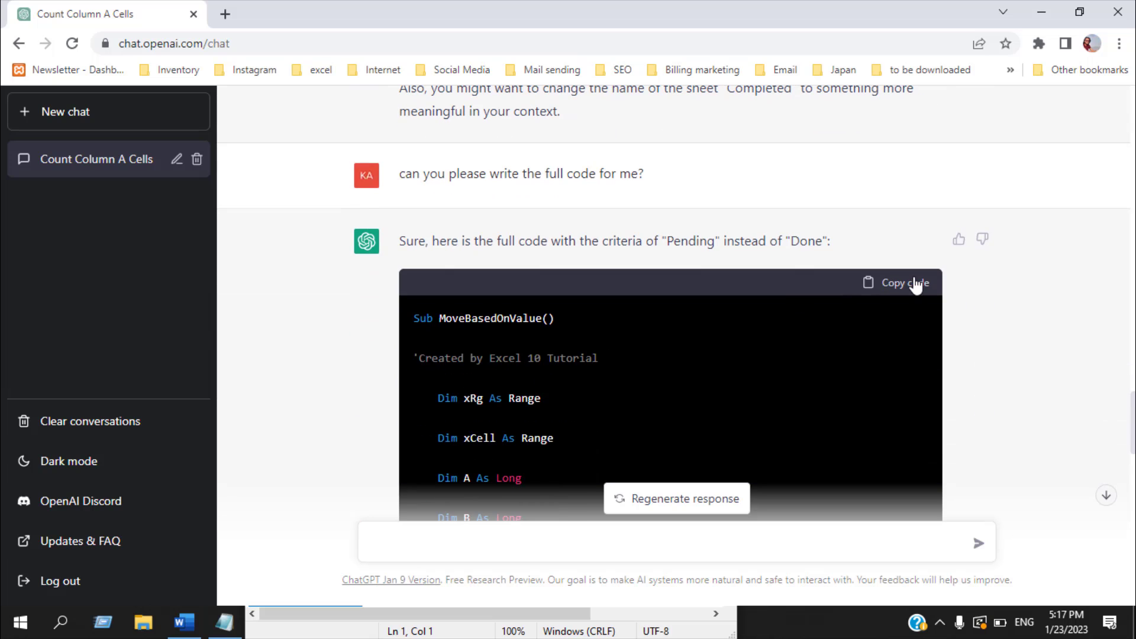
left_click(917, 284)
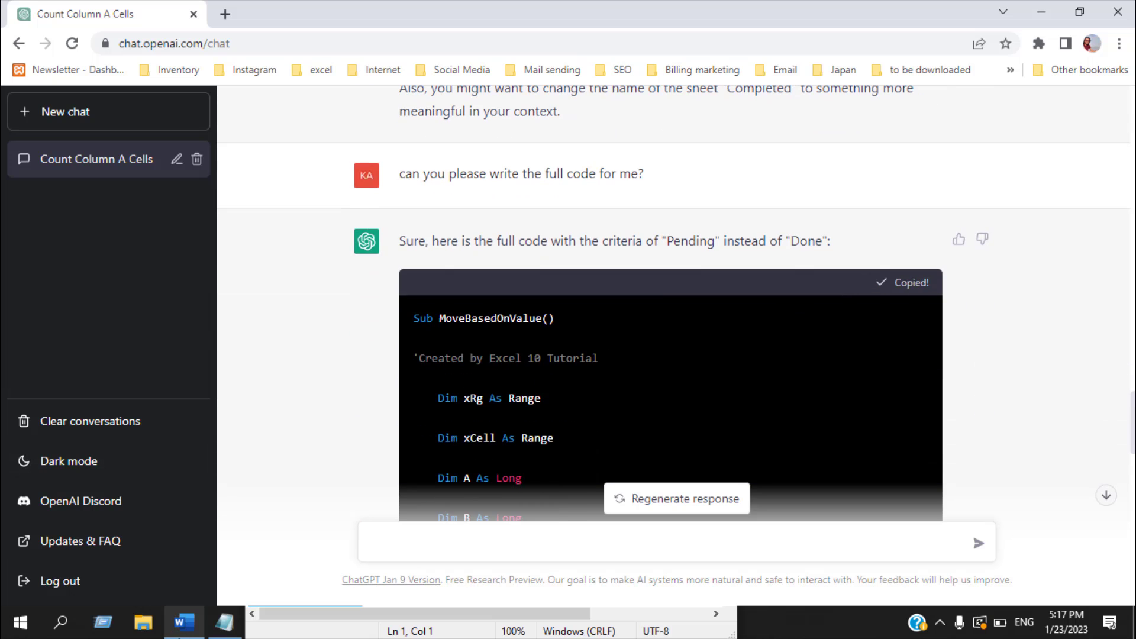
left_click(307, 622)
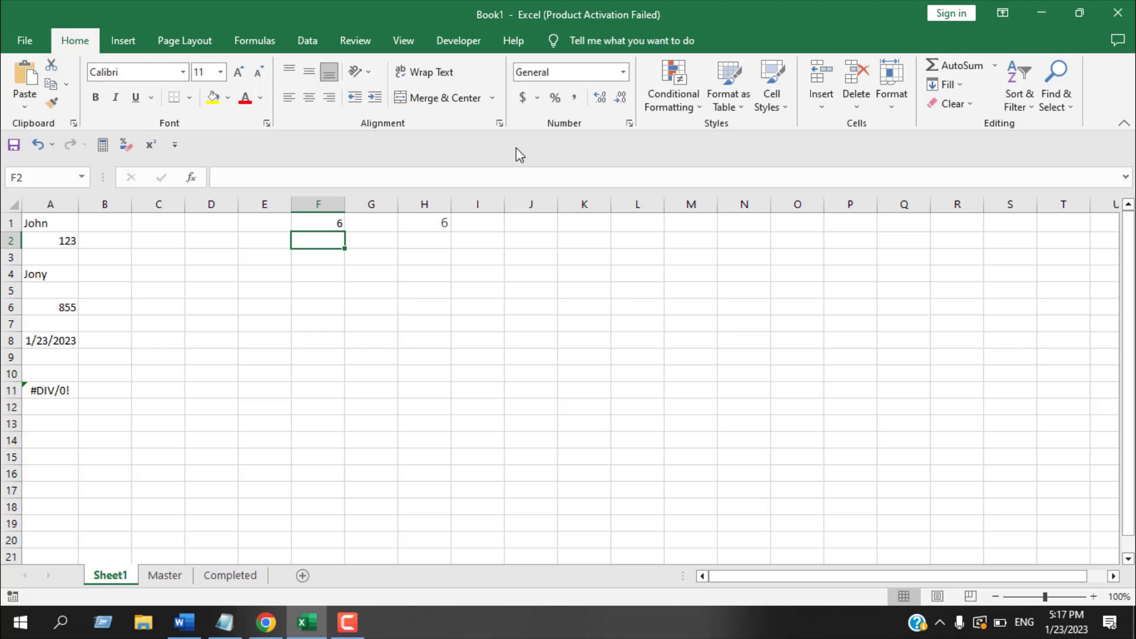
- Rename the Completed sheet tab to 'Pending_Sheet' to match the macro
left_click(182, 582)
left_click(231, 580)
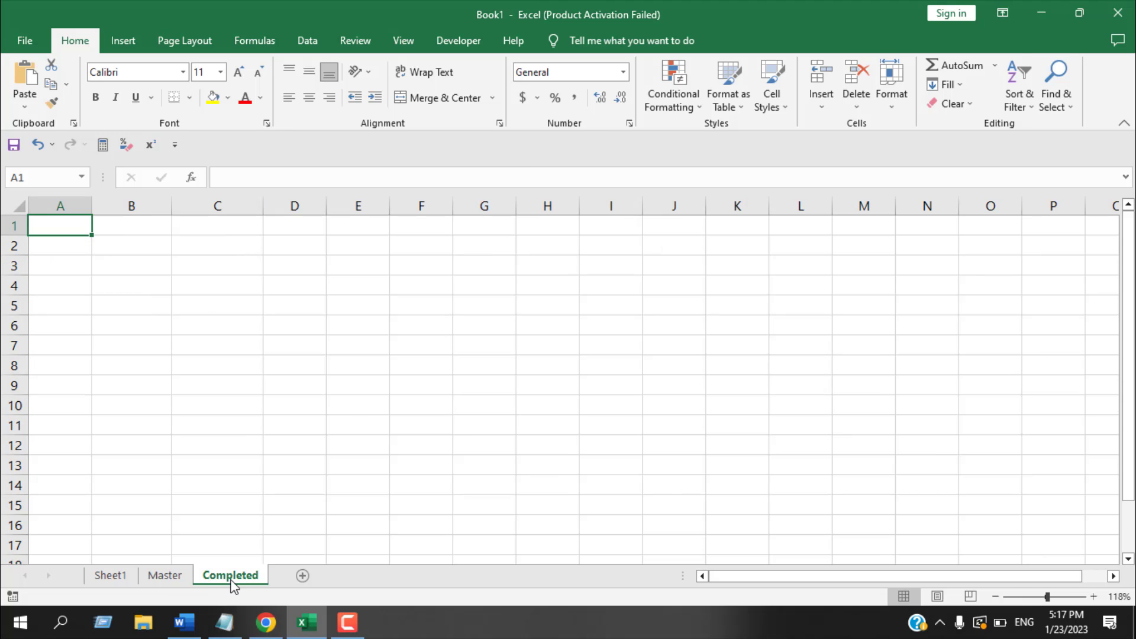
double_click(232, 578)
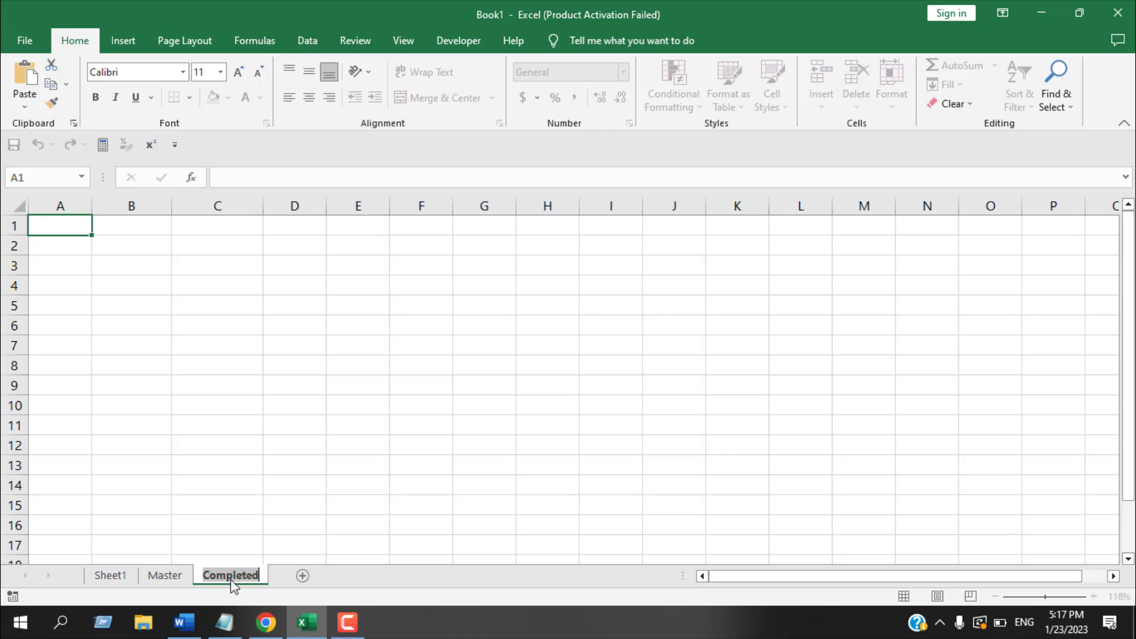
type("Pen")
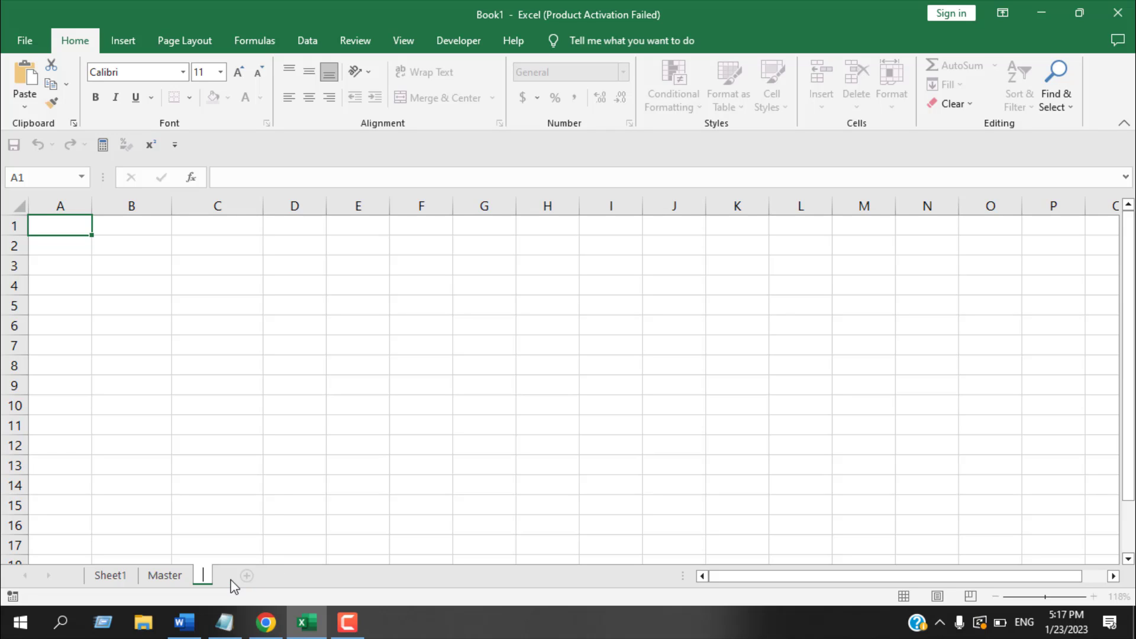
type("ding_Sheet")
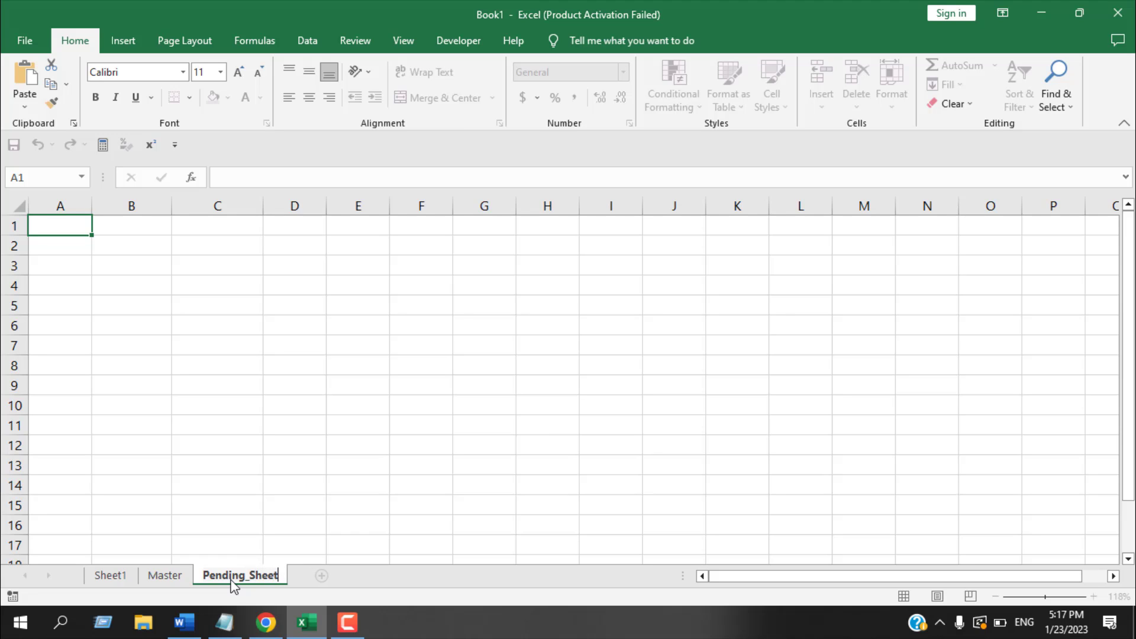
key("Return")
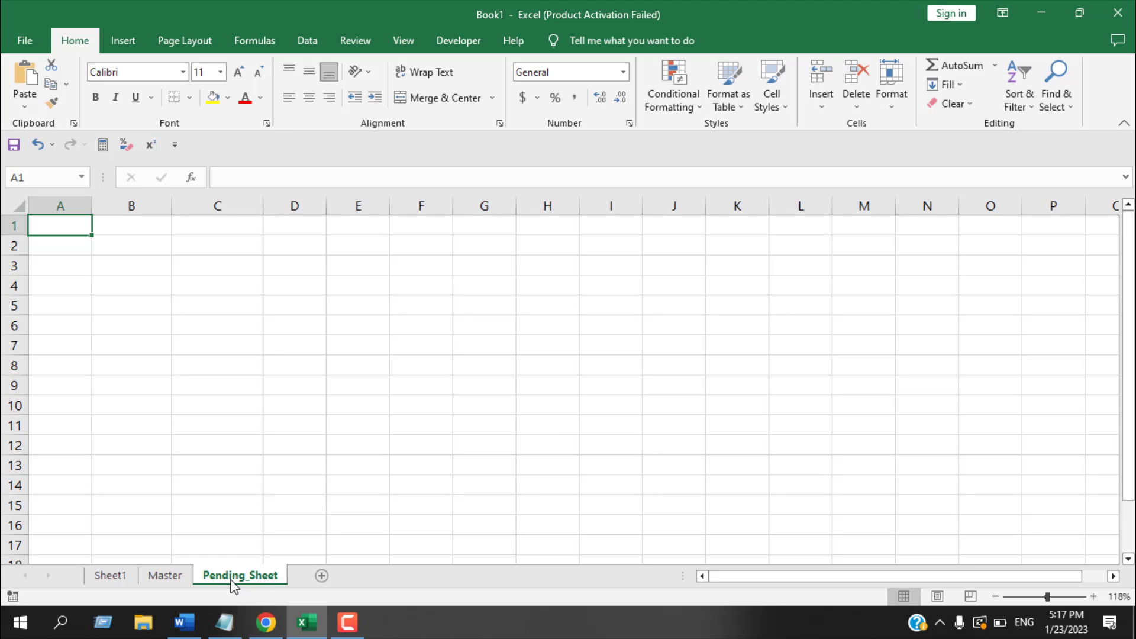
- Paste the MoveBasedOnValue macro into Module1 in the Visual Basic editor
left_click(161, 575)
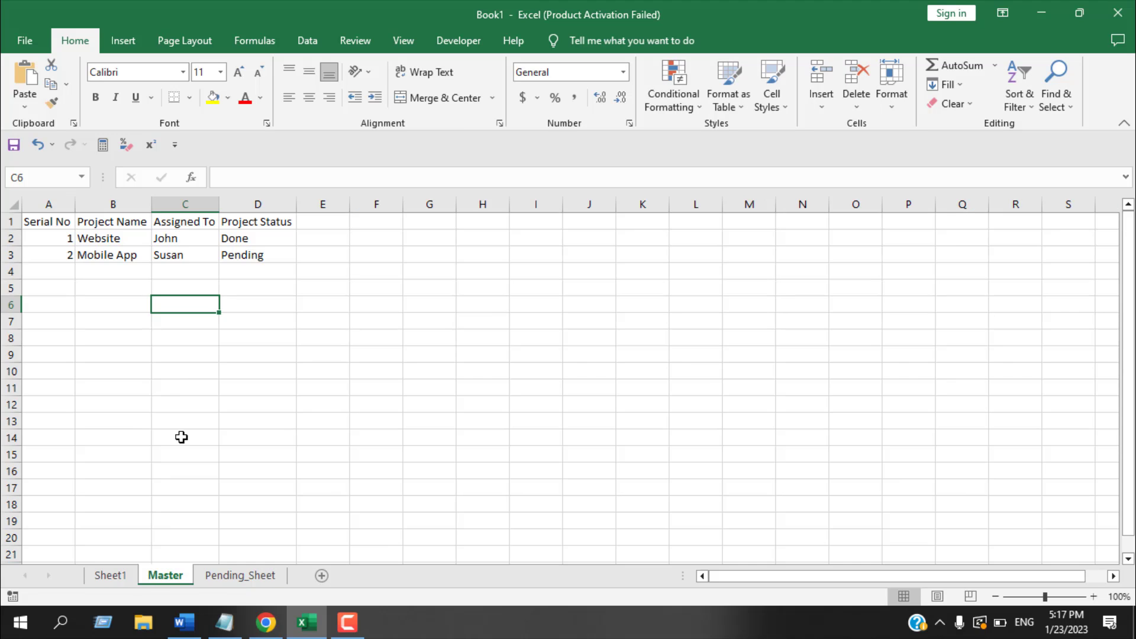
left_click(453, 46)
left_click(38, 101)
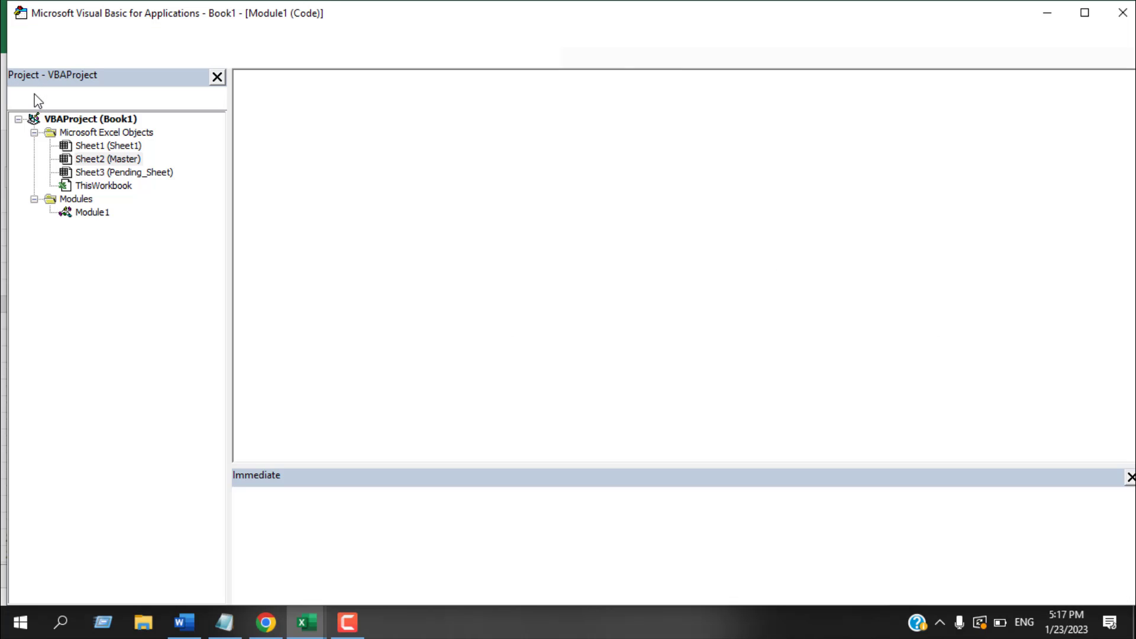
left_click(83, 217)
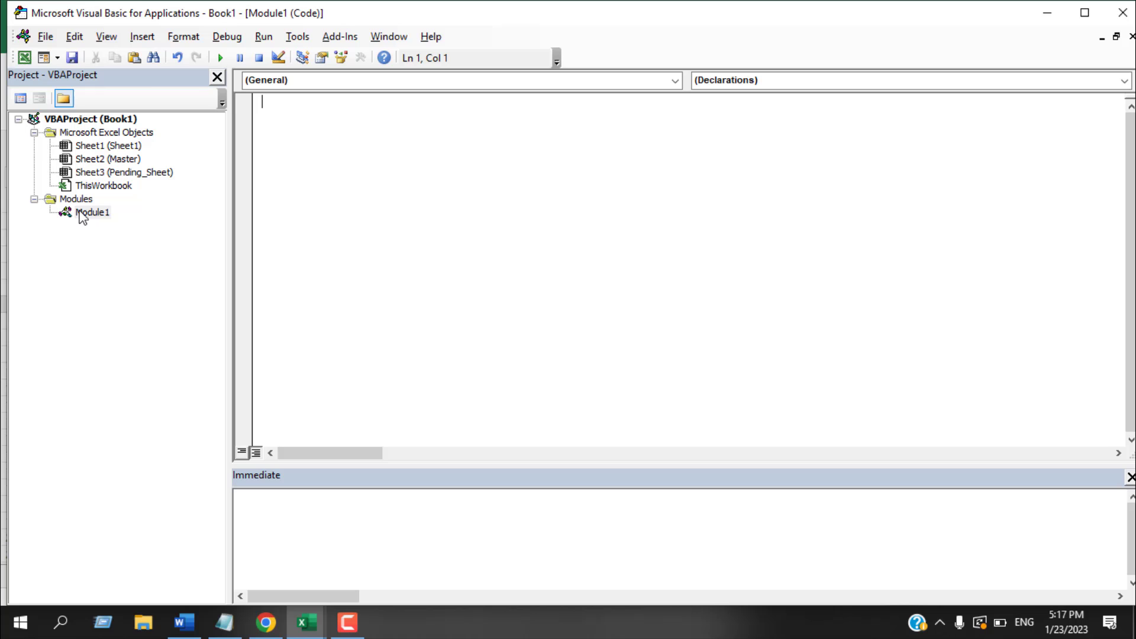
key("ctrl+v")
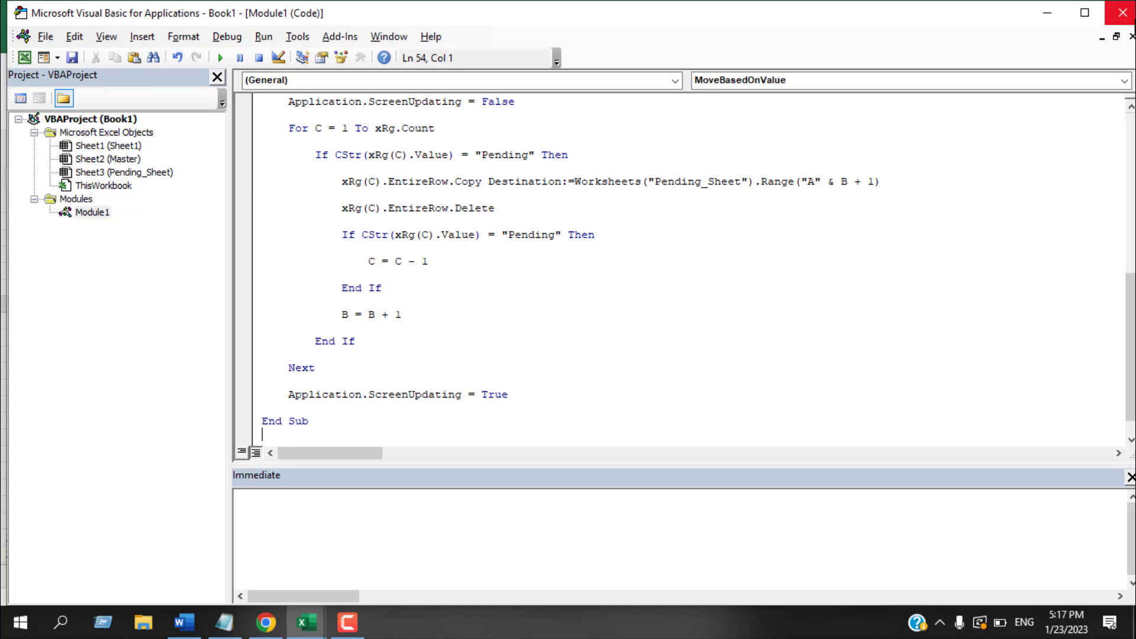
left_click(1110, 20)
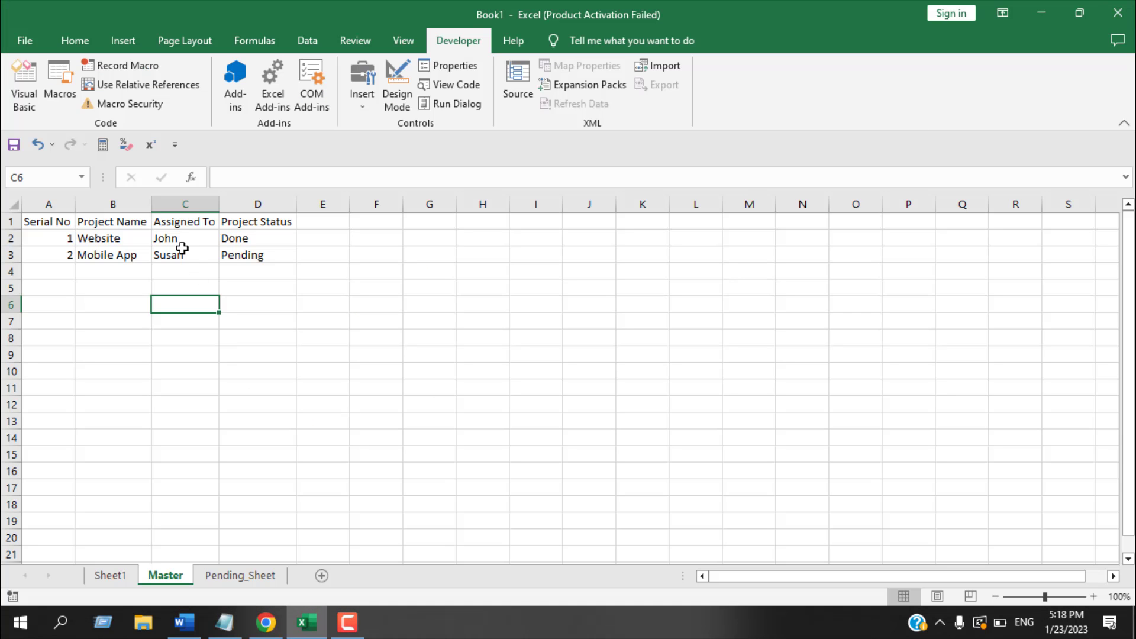
- Run MoveBasedOnValue and confirm the Mobile App Pending row landed on Pending_Sheet
left_click(58, 83)
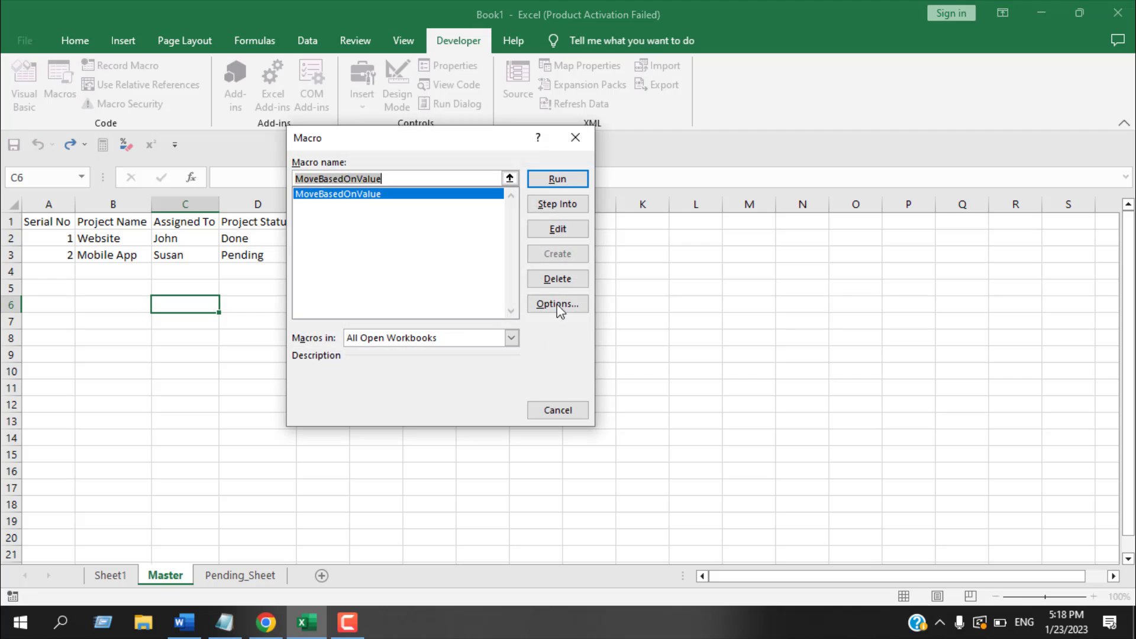
left_click(568, 183)
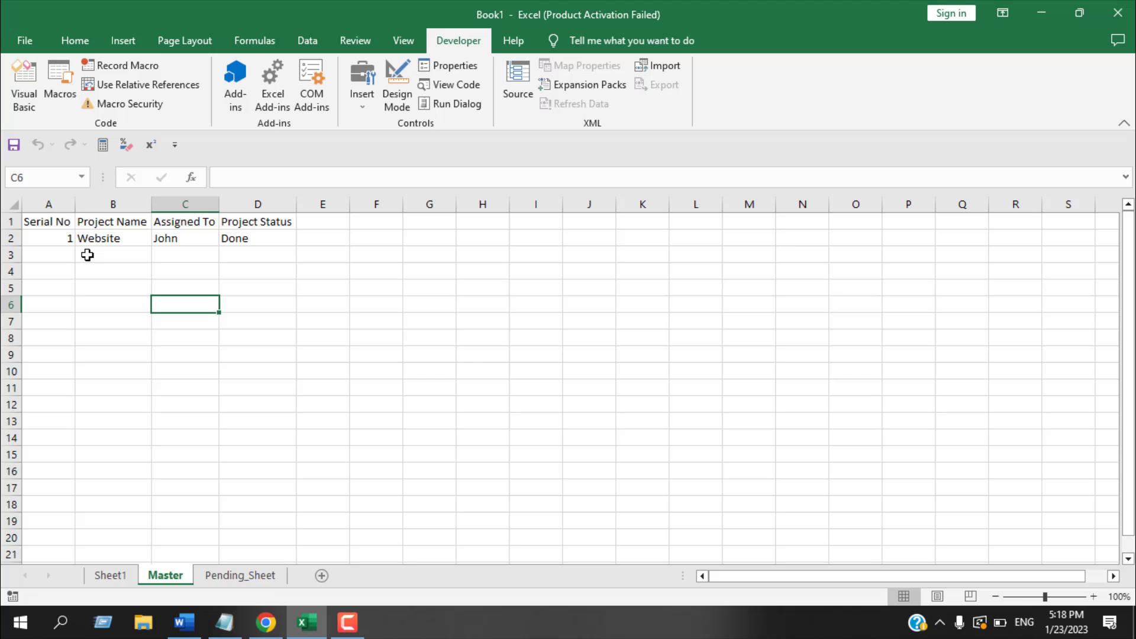
left_click(232, 578)
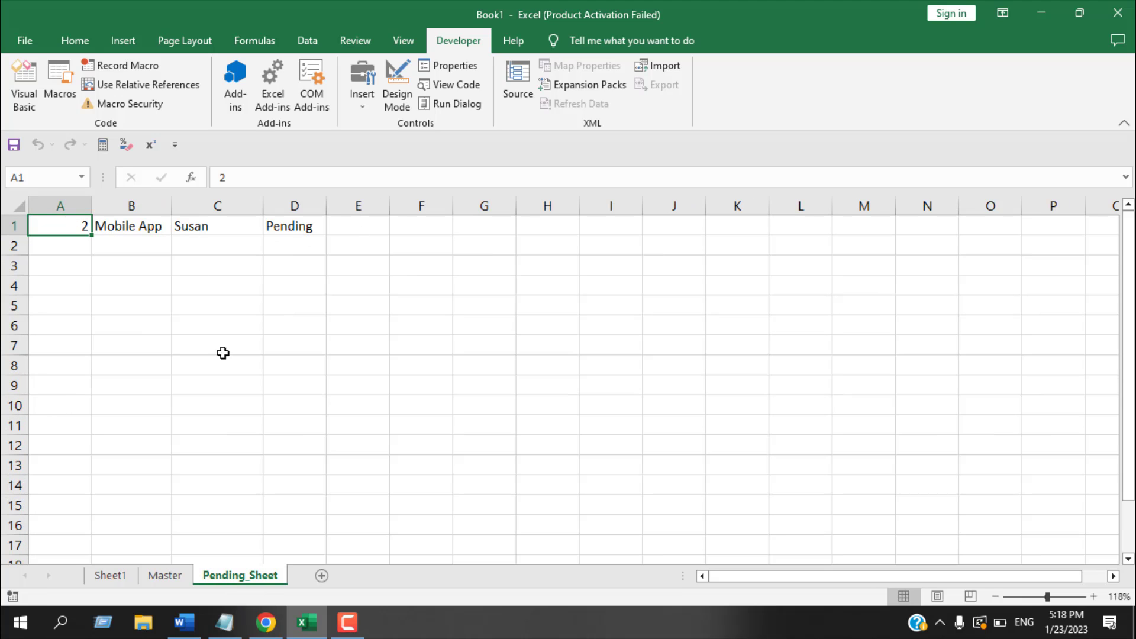
- Return to the ChatGPT chat and scroll past the macro code to its explanation
left_click(268, 623)
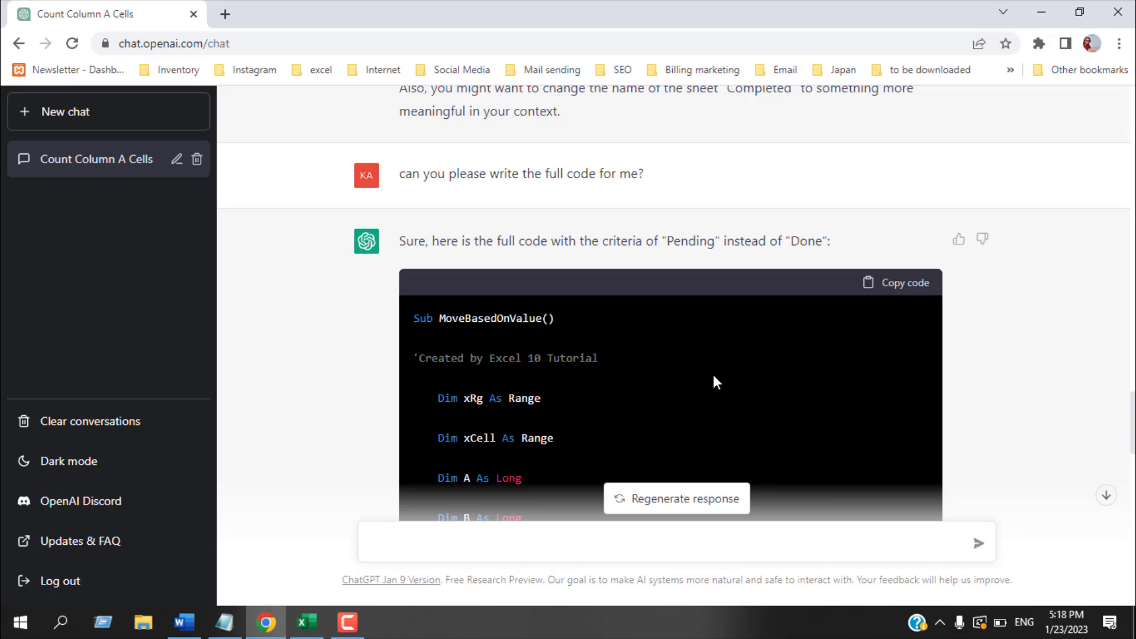
scroll(715, 373, "down", 10)
scroll(715, 365, "down", 10)
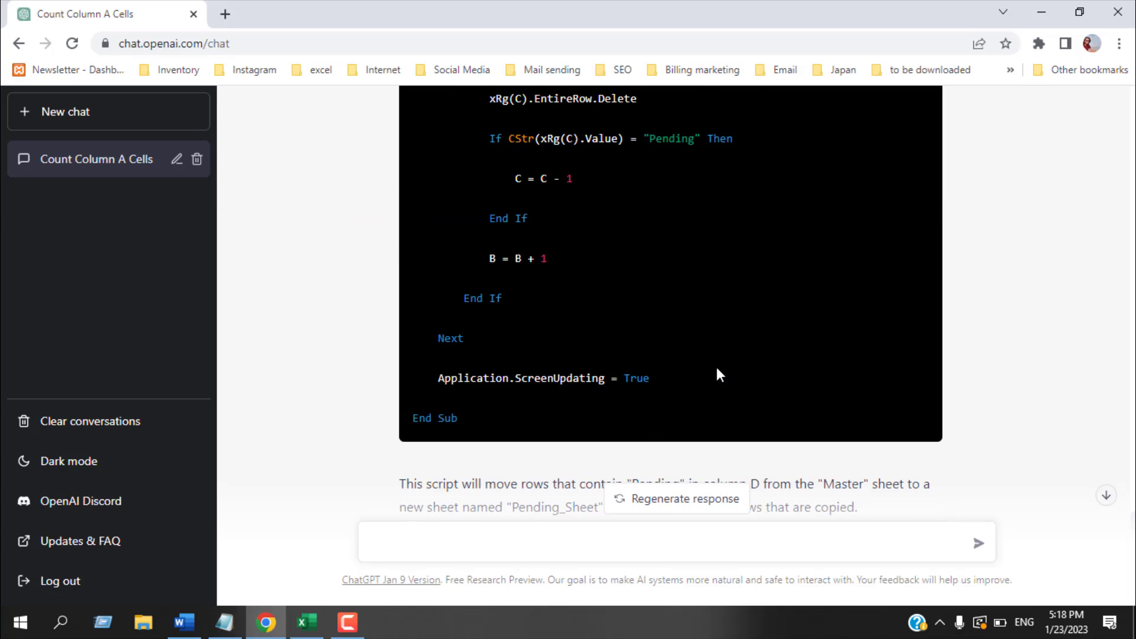
scroll(718, 368, "up", 20)
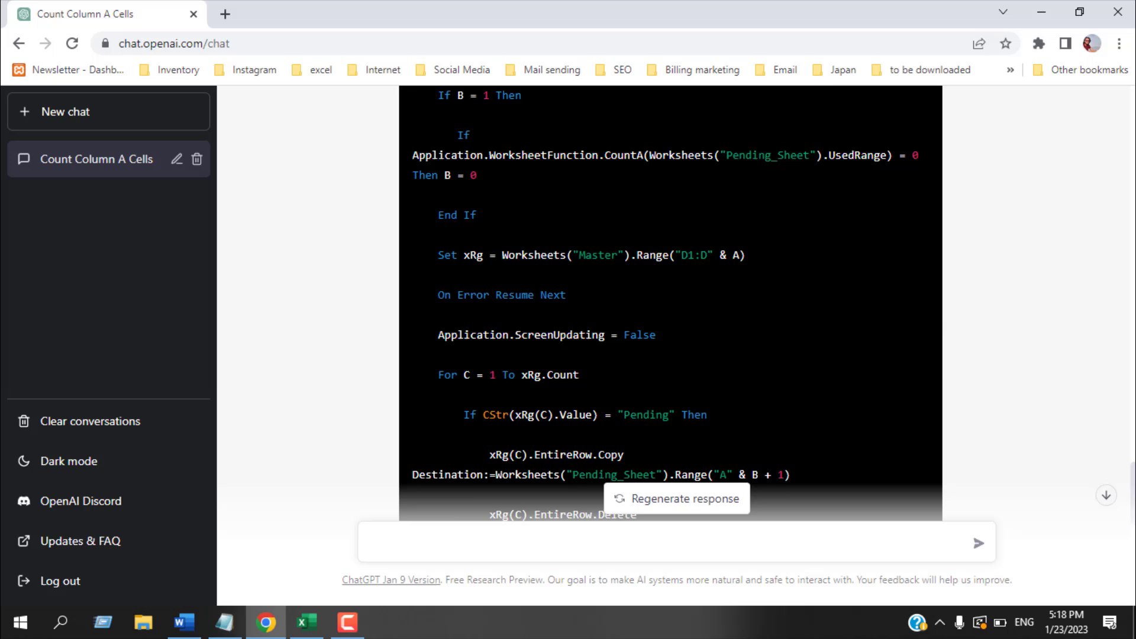
scroll(716, 367, "down", 10)
scroll(714, 349, "up", 3)
scroll(718, 344, "down", 6)
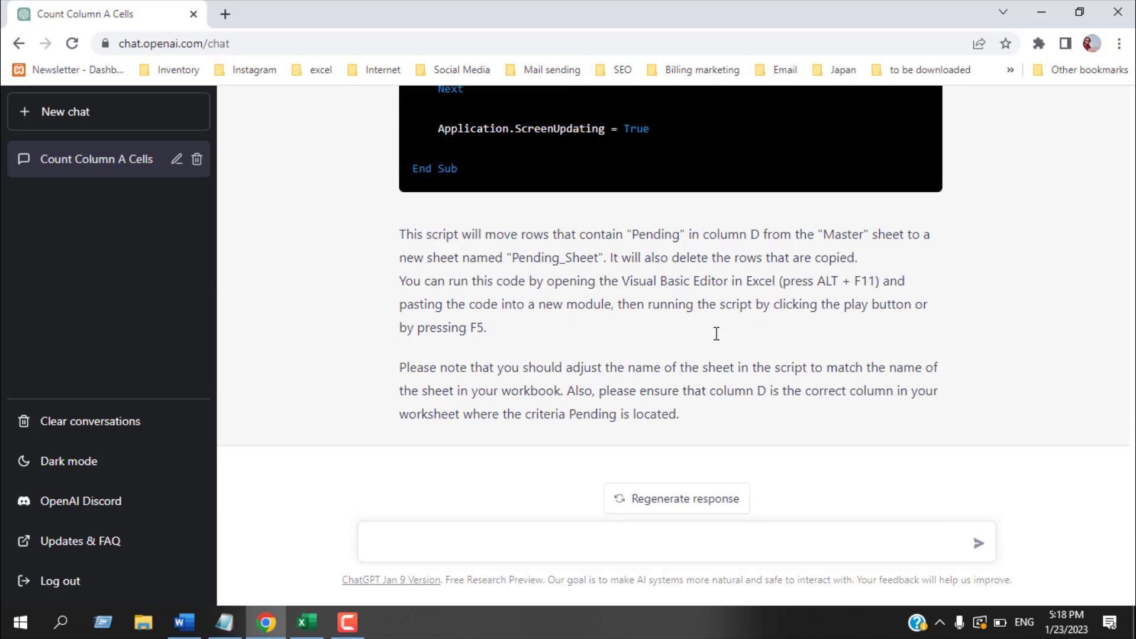
left_click(474, 551)
- Ask ChatGPT 'tell me about average function in excel' and scroll through the reply
type("tell me about avera")
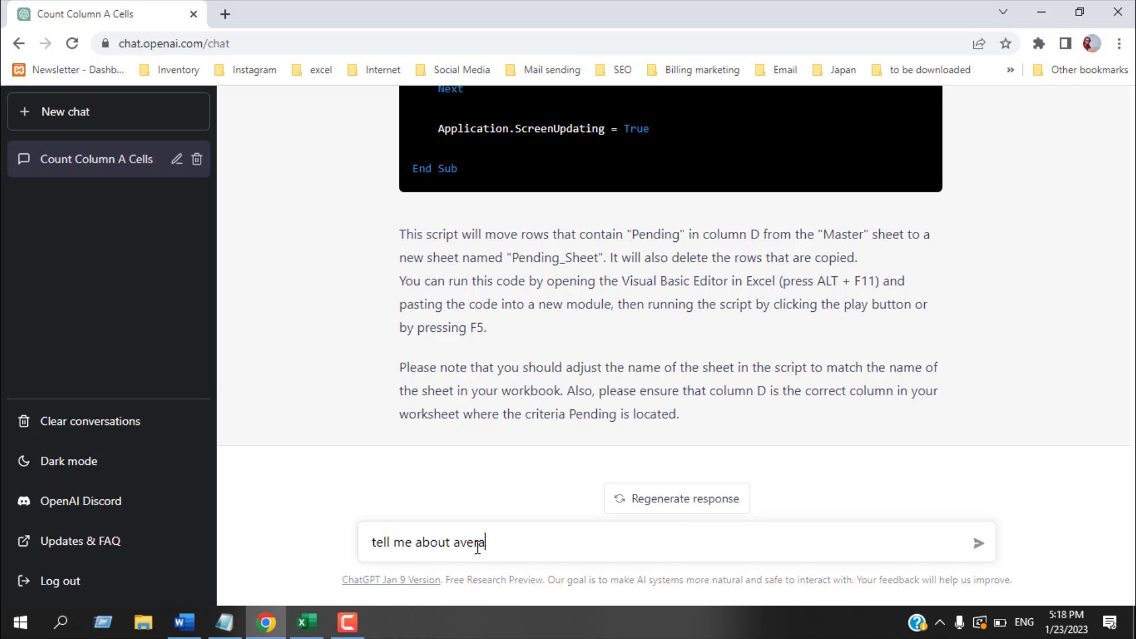
type("ge function in excel")
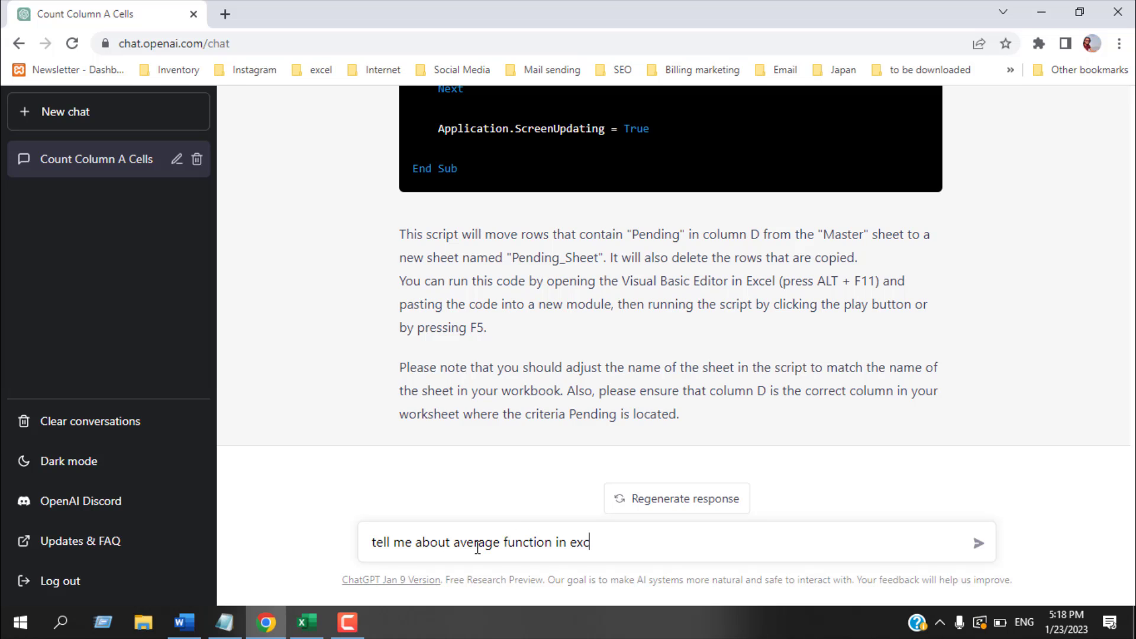
key("Return")
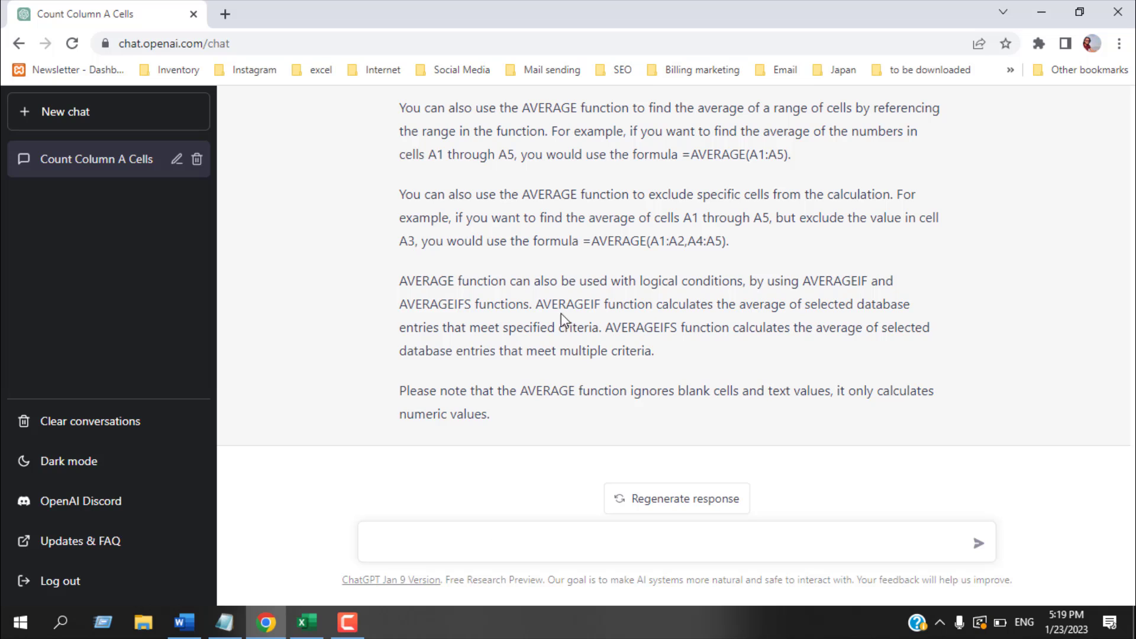
scroll(561, 314, "up", 4)
scroll(630, 380, "down", 4)
- Send ChatGPT the question 'COUNTA function in excel'
type("coUNTA functio")
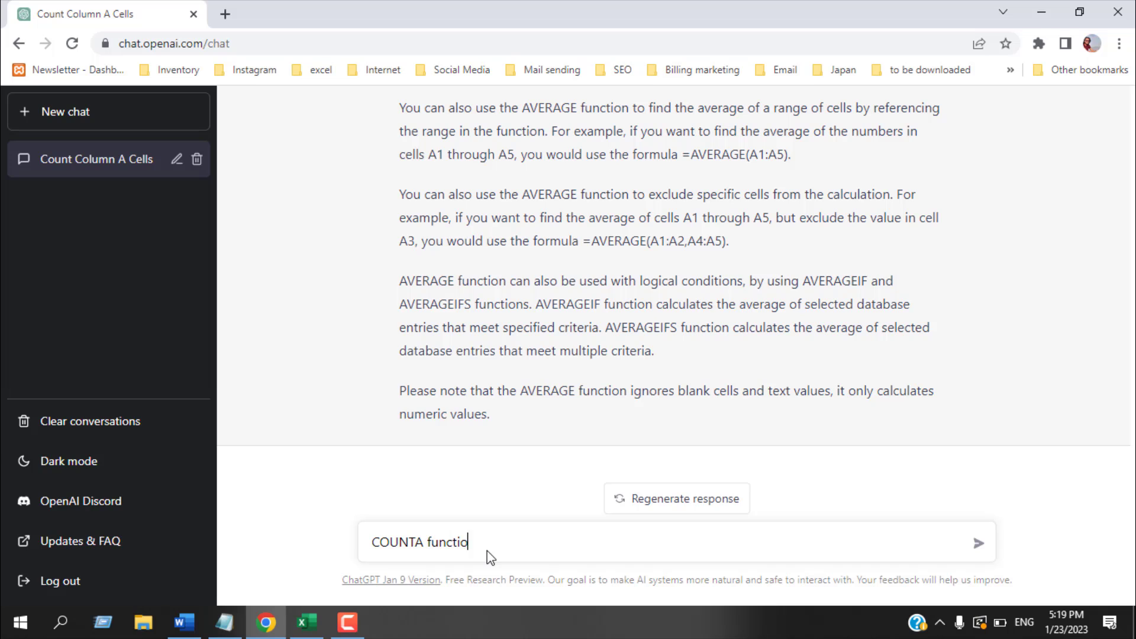
type("n in excel")
key("Return")
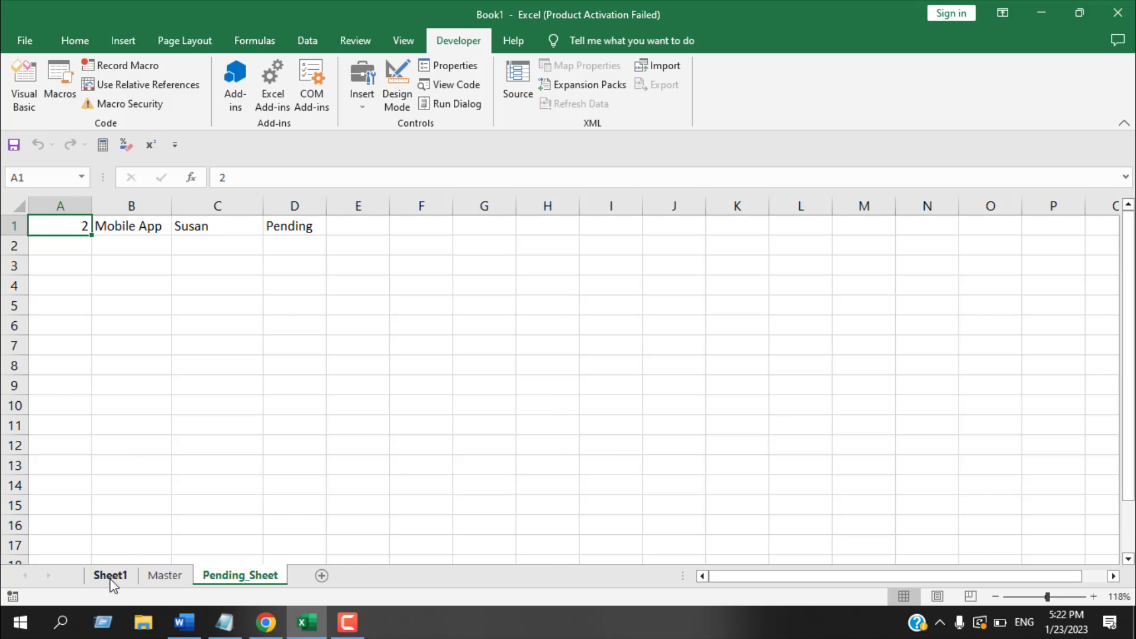
- Show Book1's Sheet1, with sample values in column A and 6 in F1 and H1
left_click(112, 574)
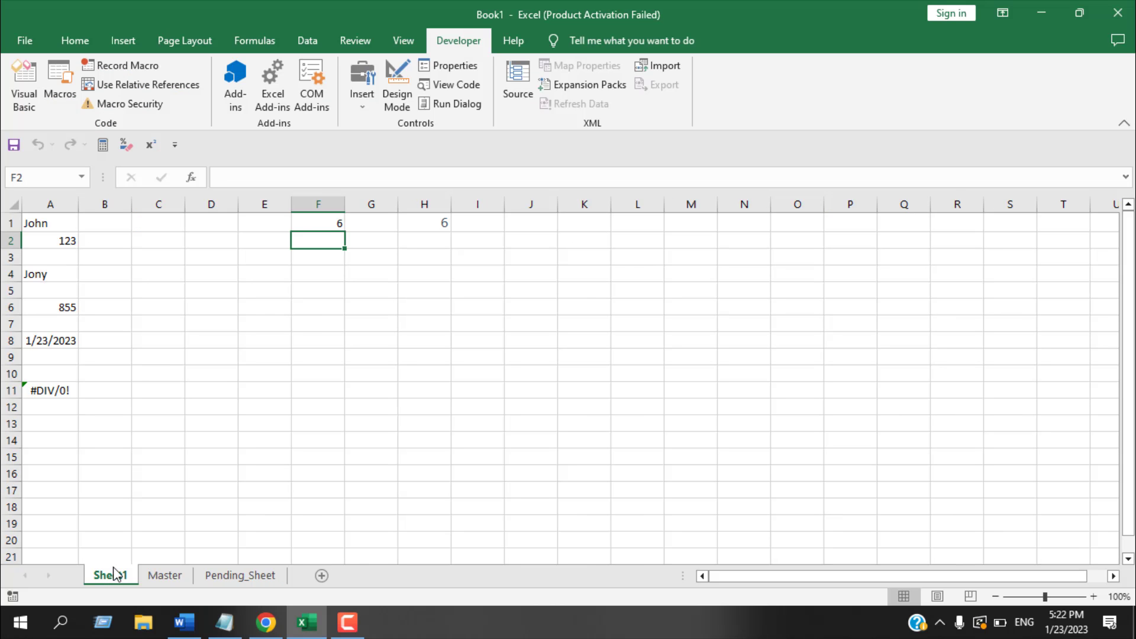